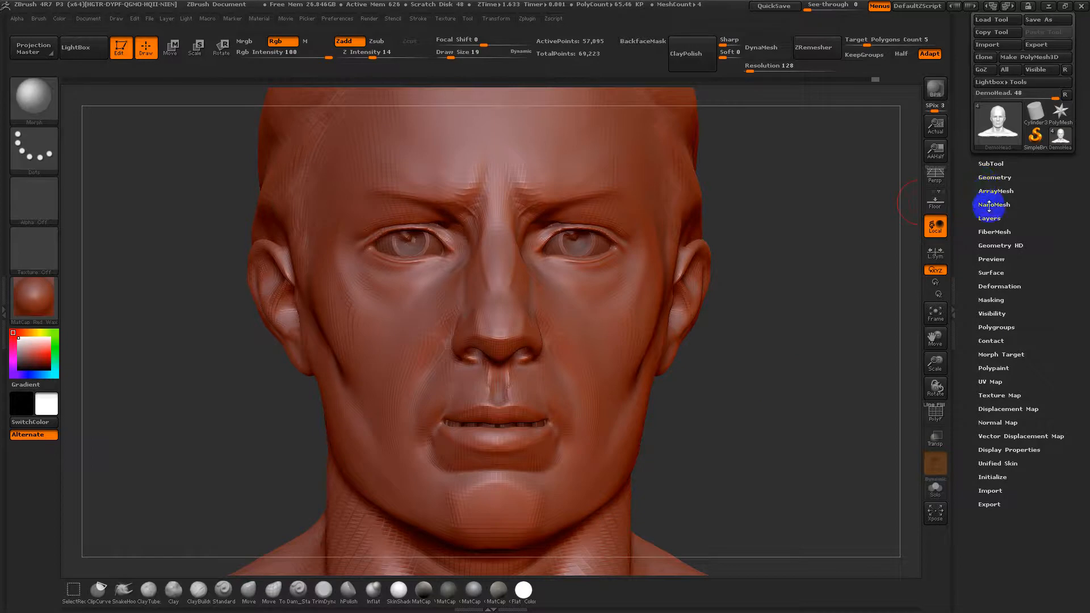
Rename the head subtool as Default.
click(991, 165)
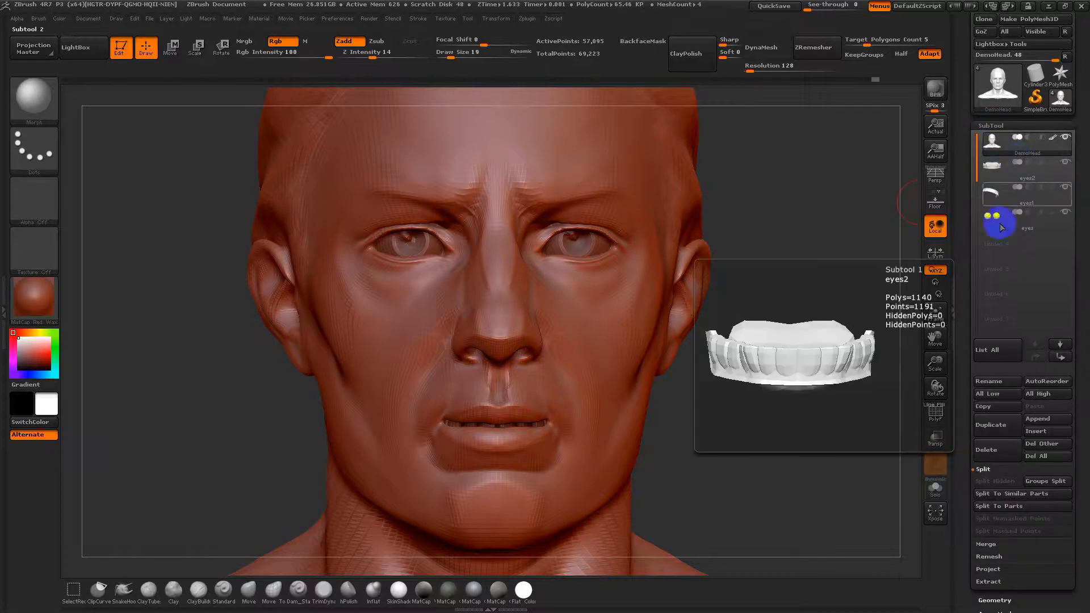
mouse_move(1017, 166)
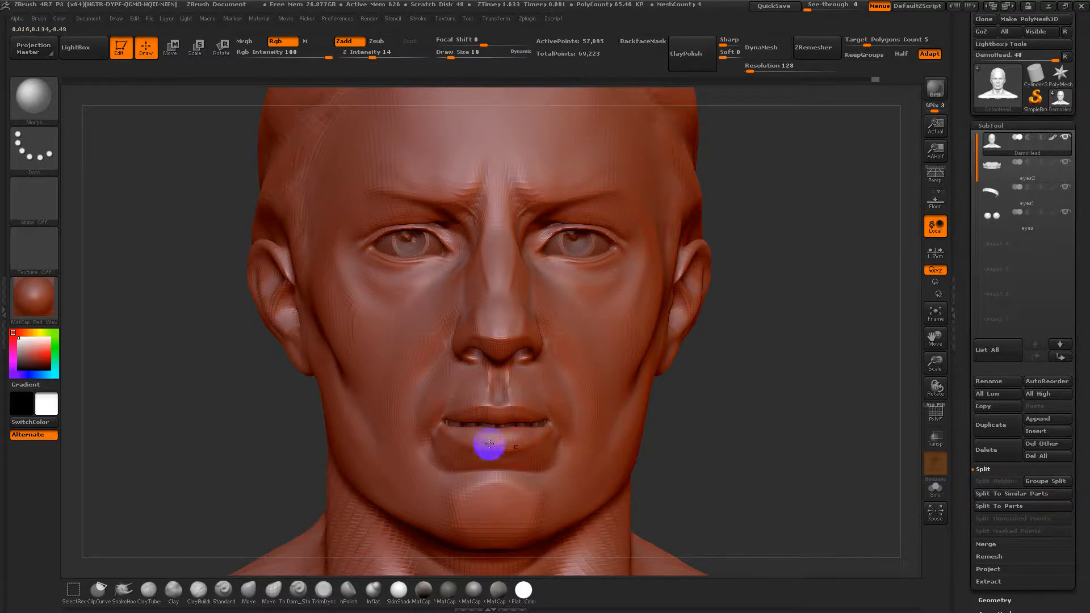
click(993, 384)
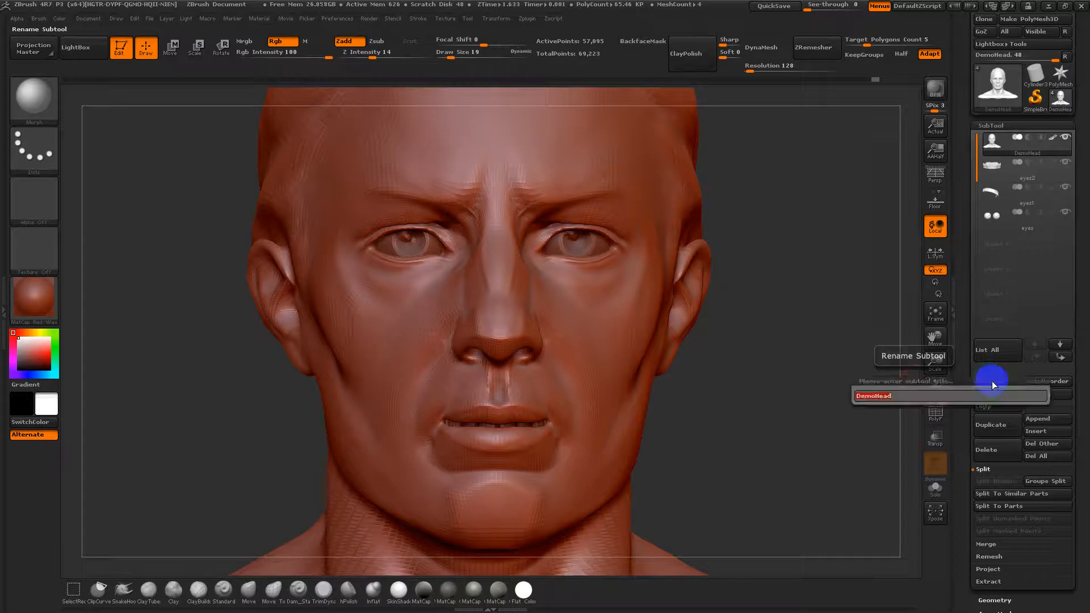
text(De)
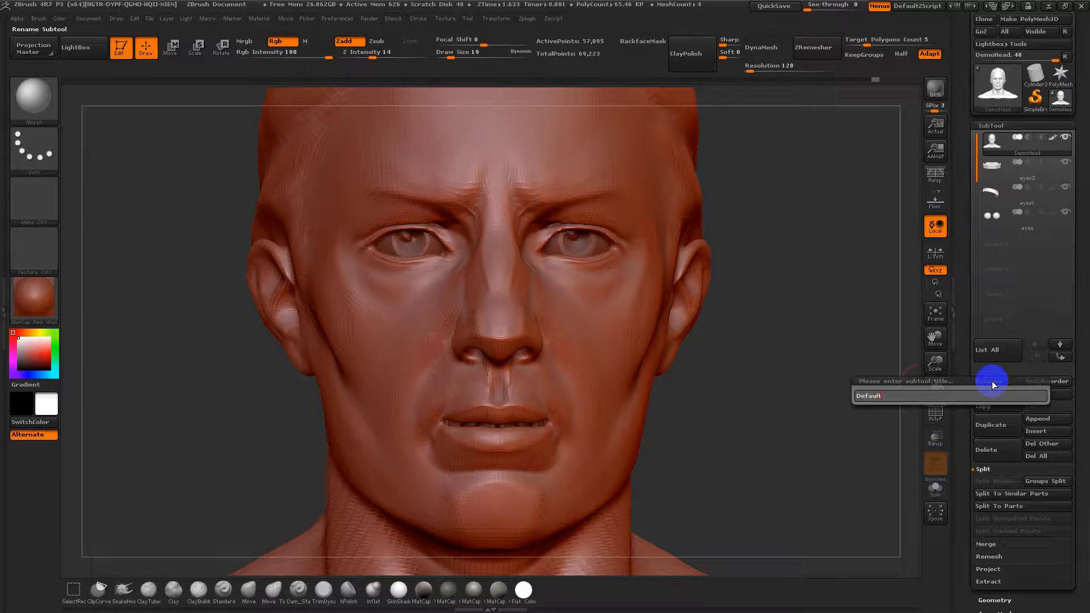
text(fault)
key(Return)
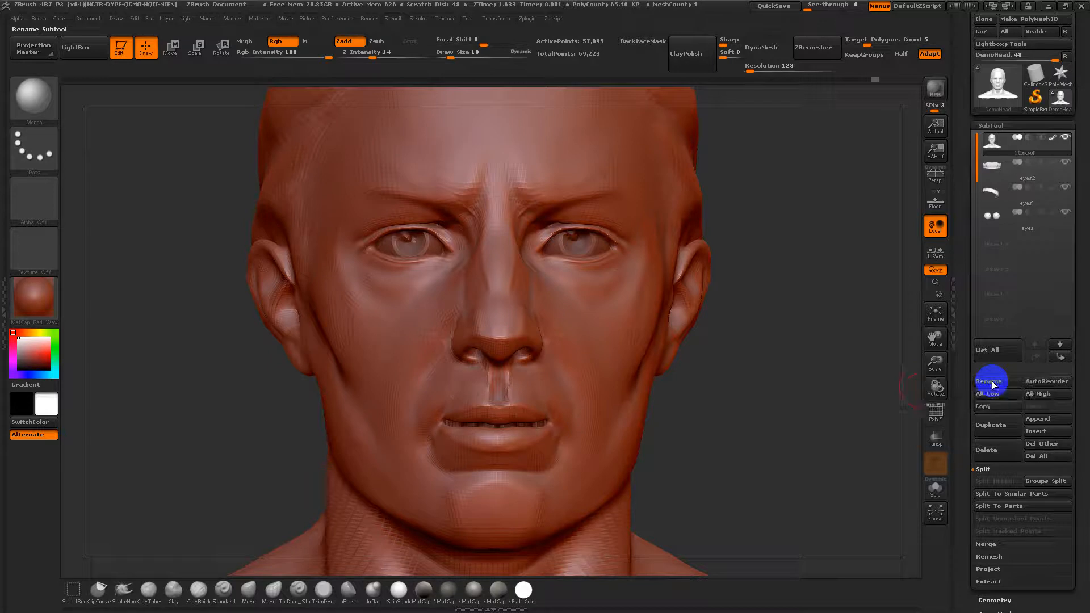
Display the layer controls of the Default head.
click(1010, 127)
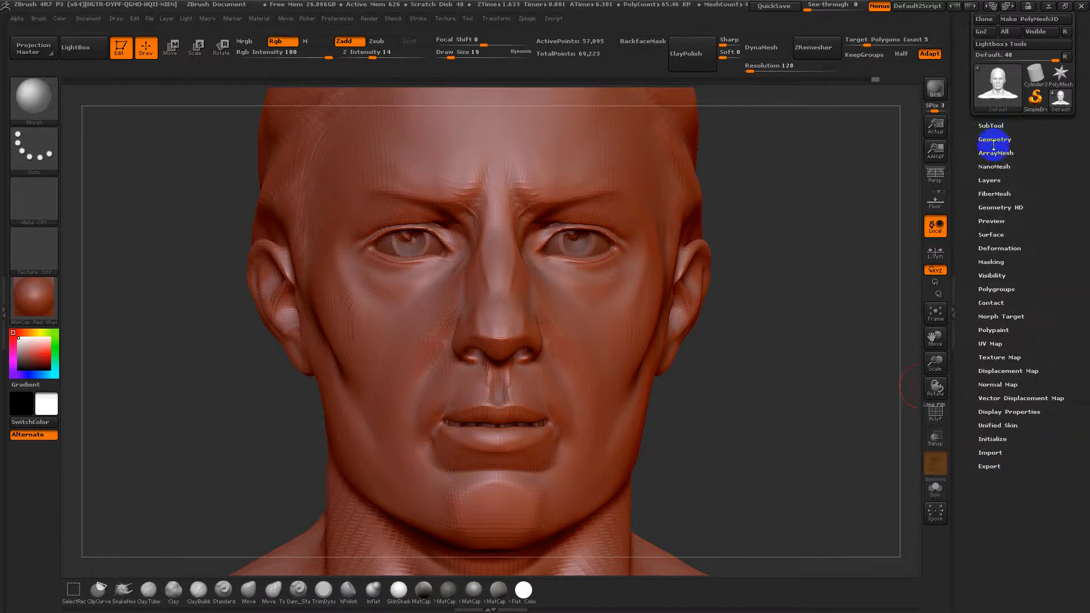
click(991, 180)
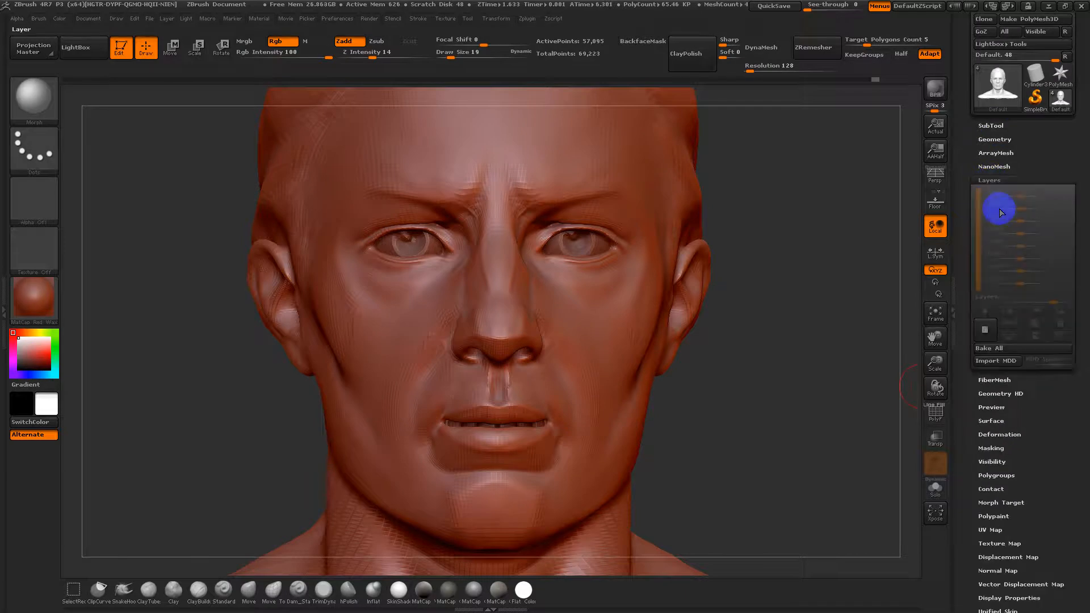
click(985, 329)
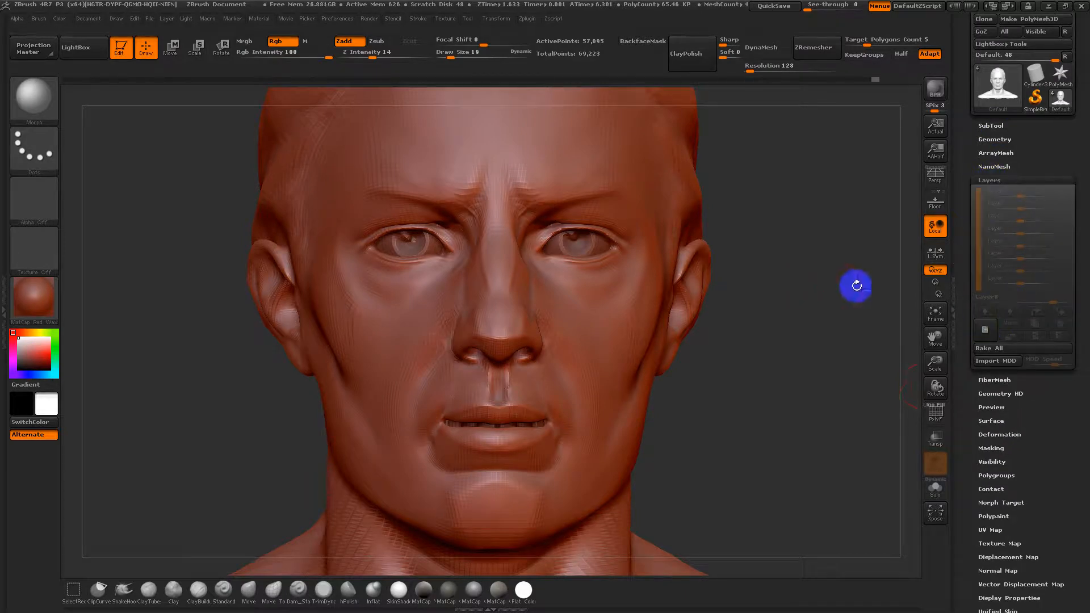
Try to add a layer to the head at a lower subdivision level, and return to the highest subdivision level.
key(shift)
key(shift+d)
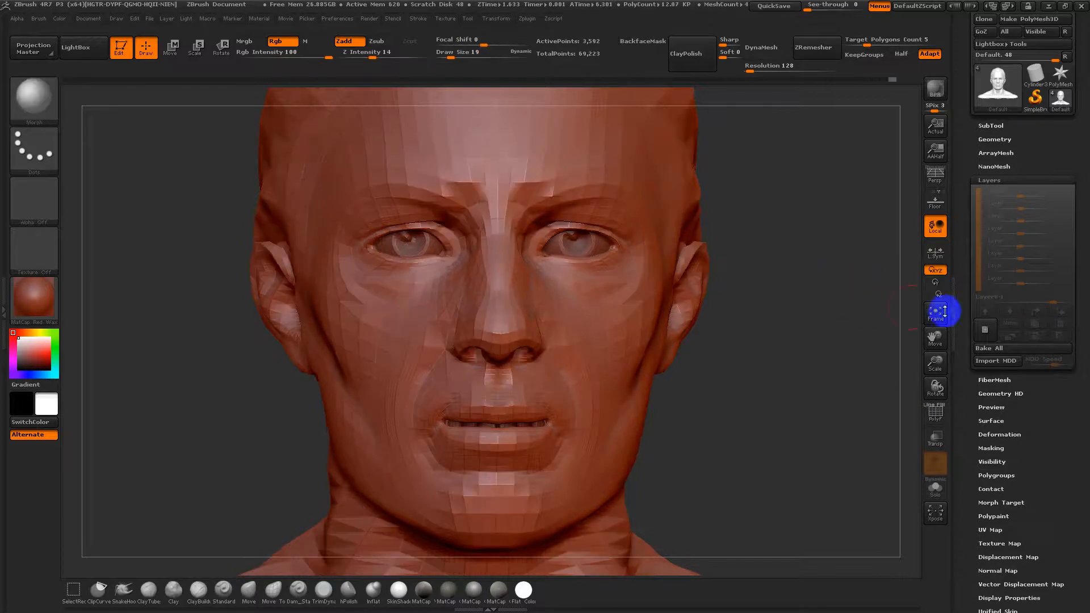
click(983, 331)
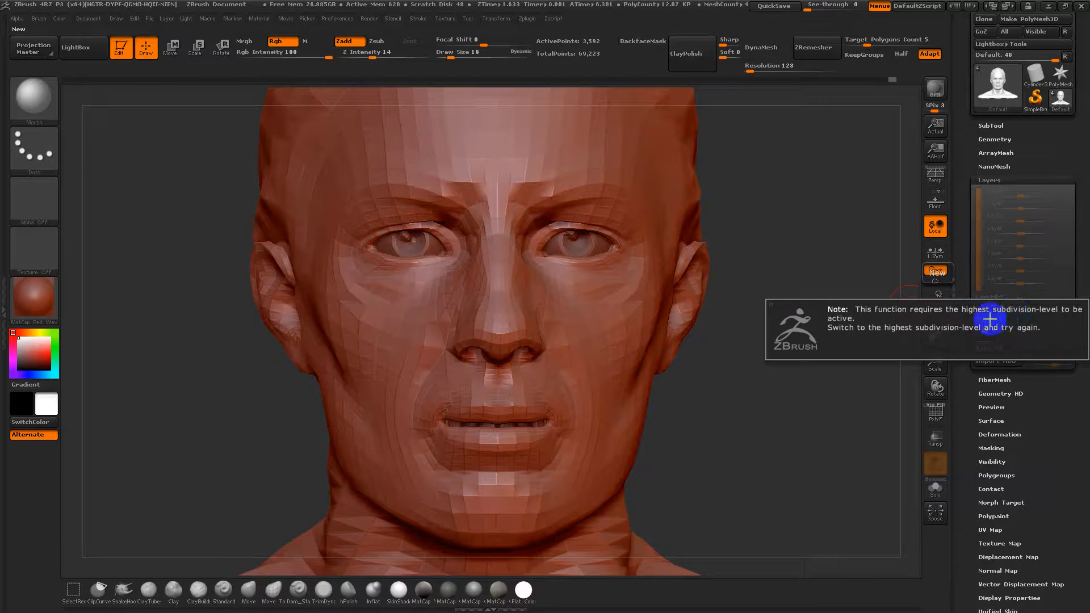
click(917, 300)
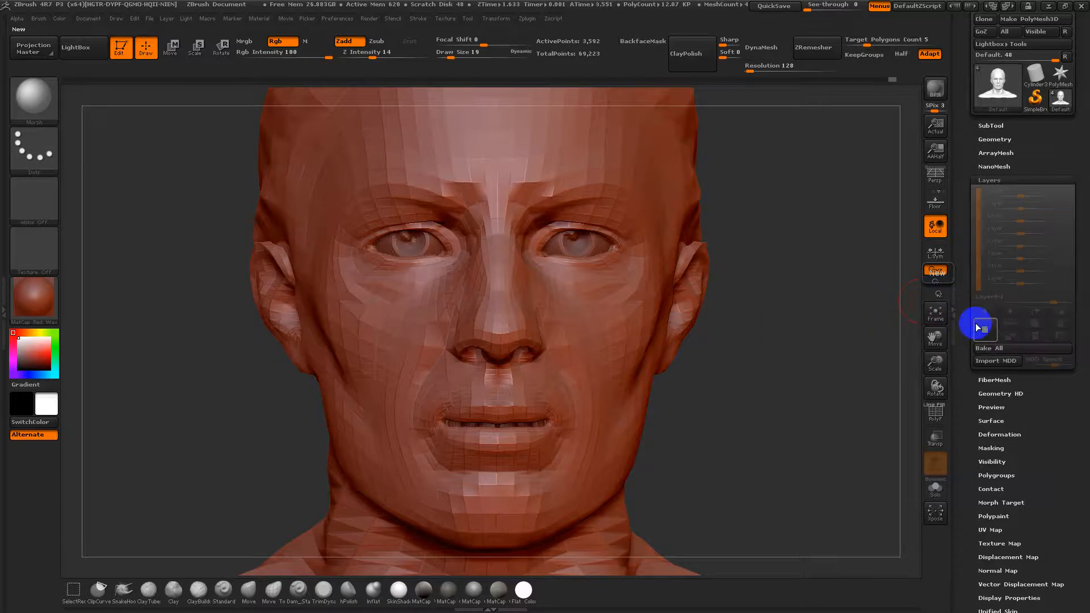
key(d)
key(d)
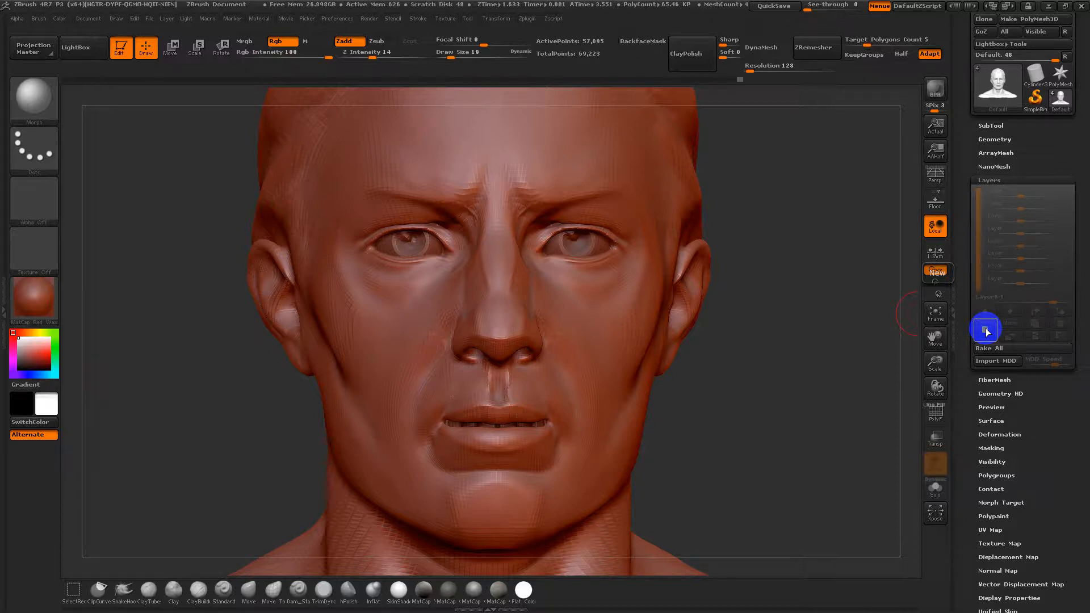
Add a new layer to the head at its highest subdivision level and name it Smile.
click(986, 330)
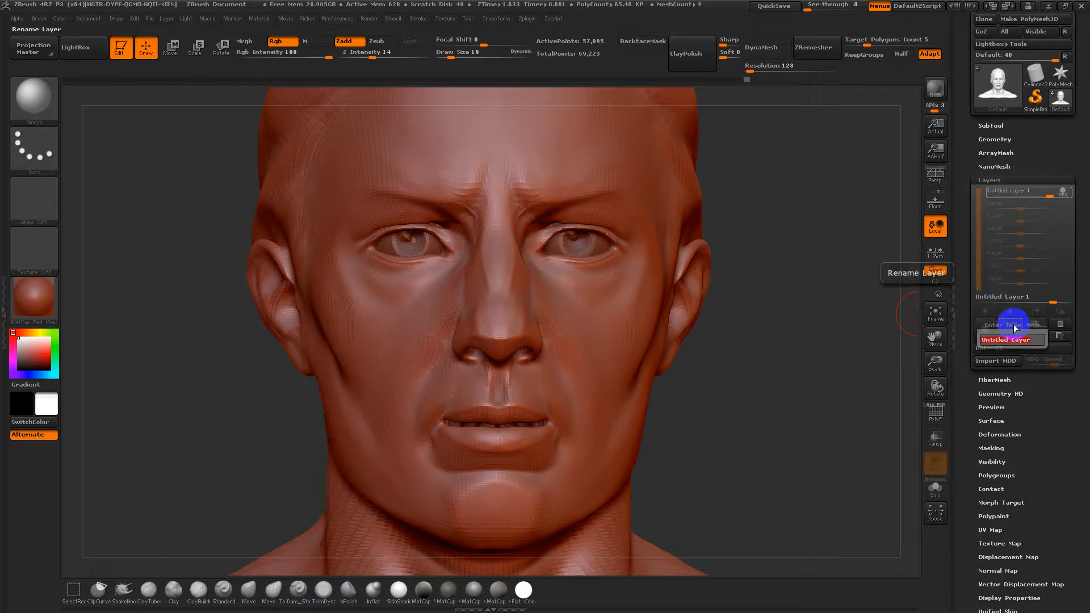
key(shift)
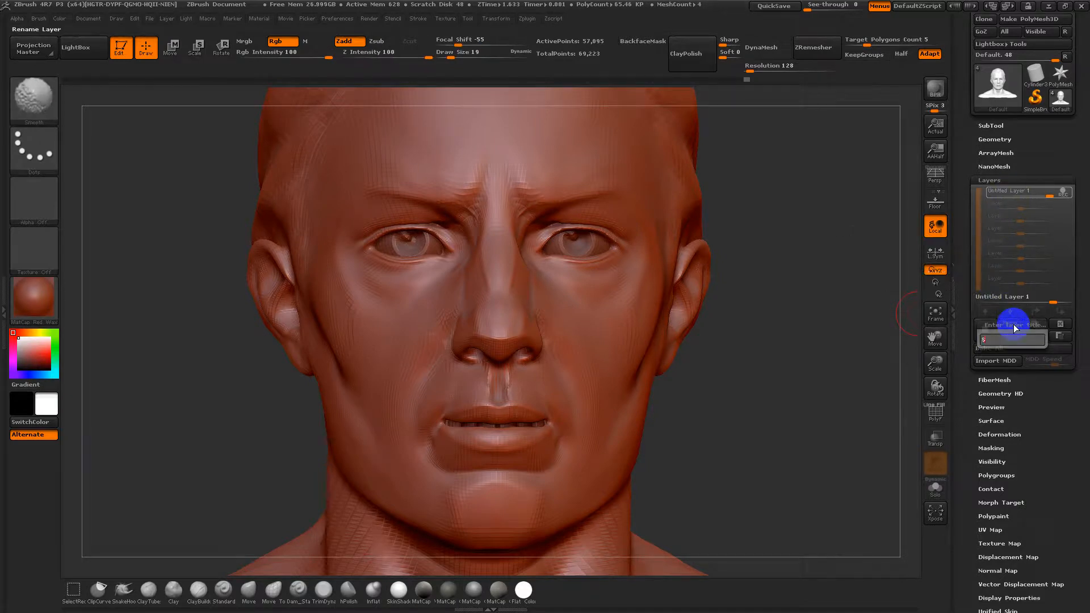
text(Smile)
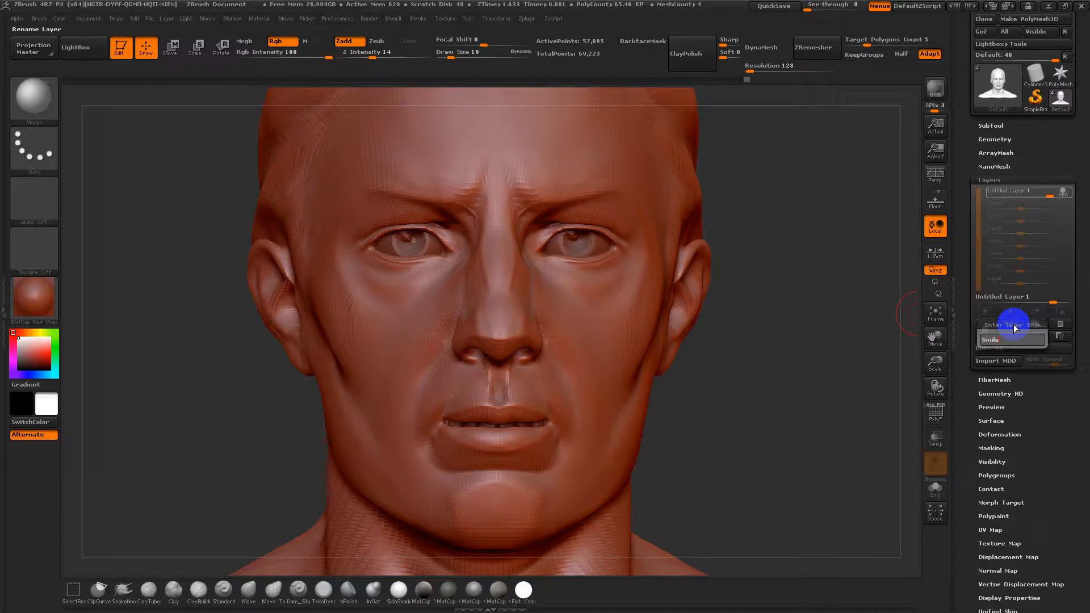
key(Return)
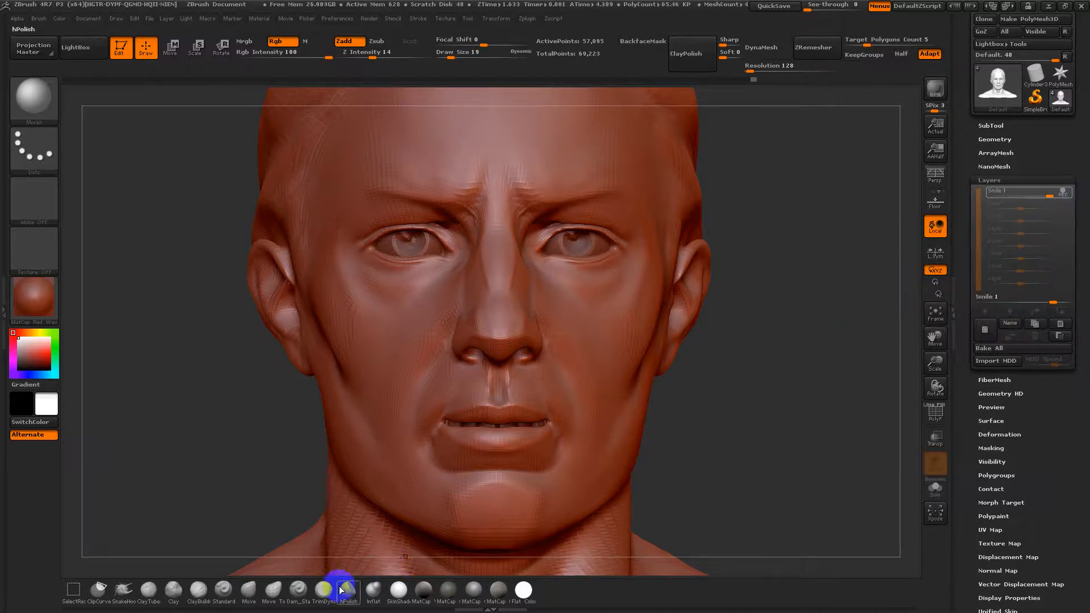
Pull the corners of the mouth slightly upward using the Move brush with a draw size of 59.
click(249, 589)
key(s)
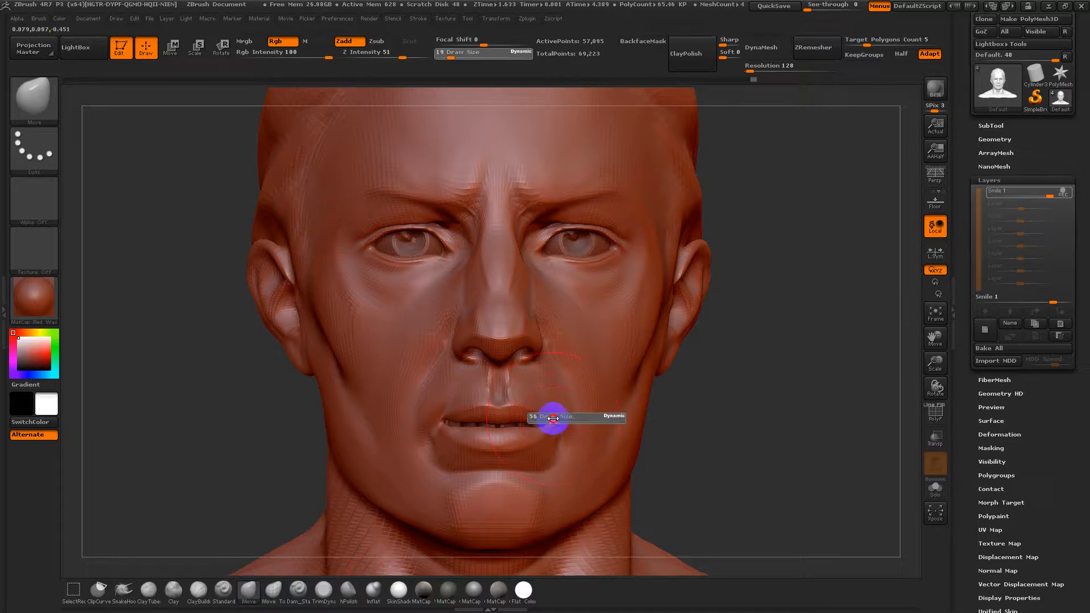
click(553, 419)
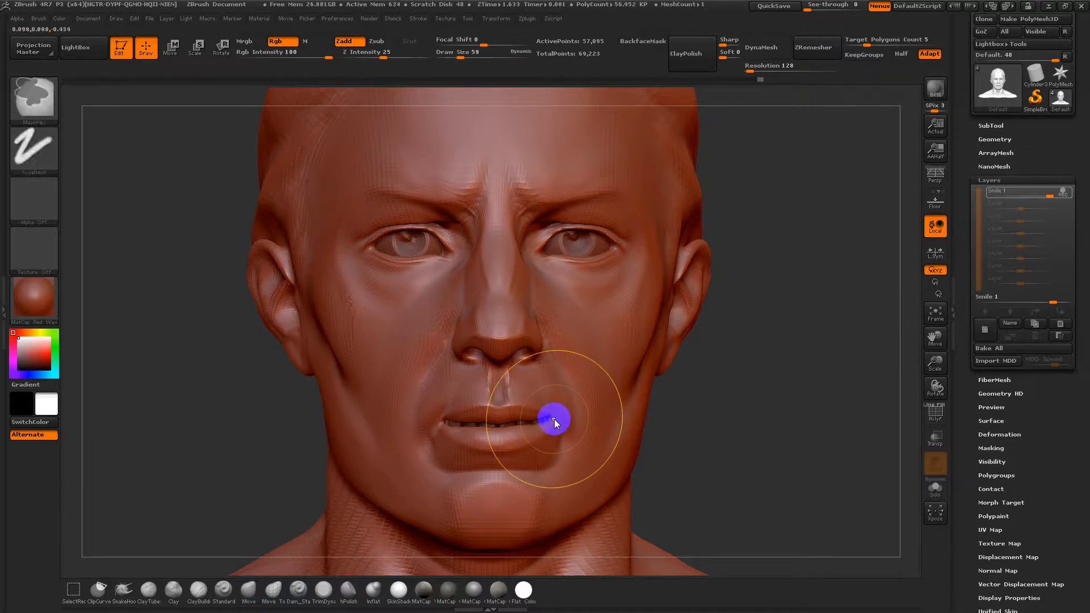
key(ctrl+s)
click(502, 288)
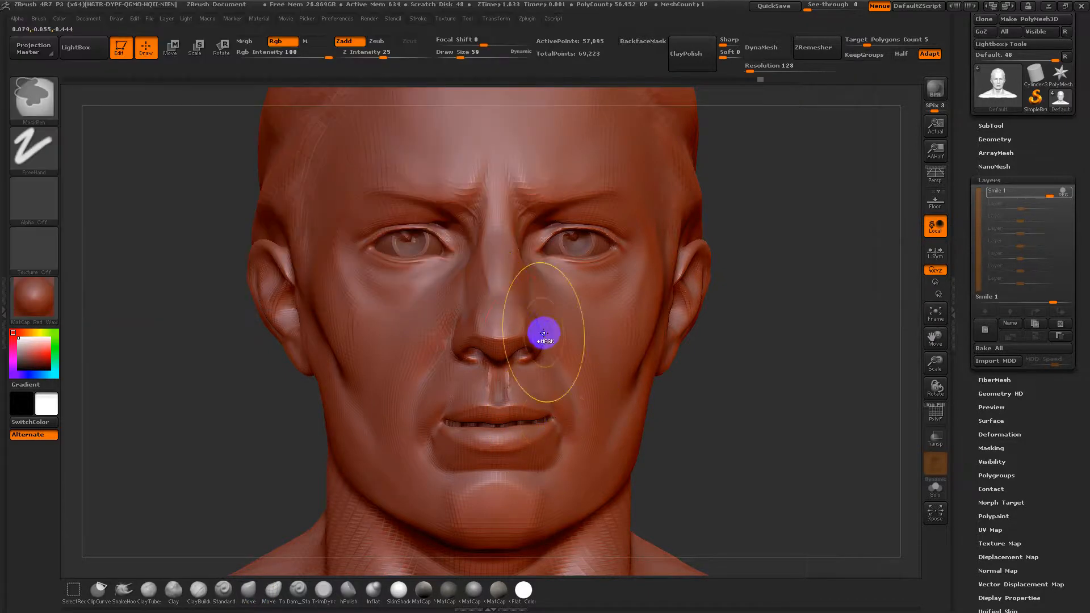
drag(549, 422, 554, 412)
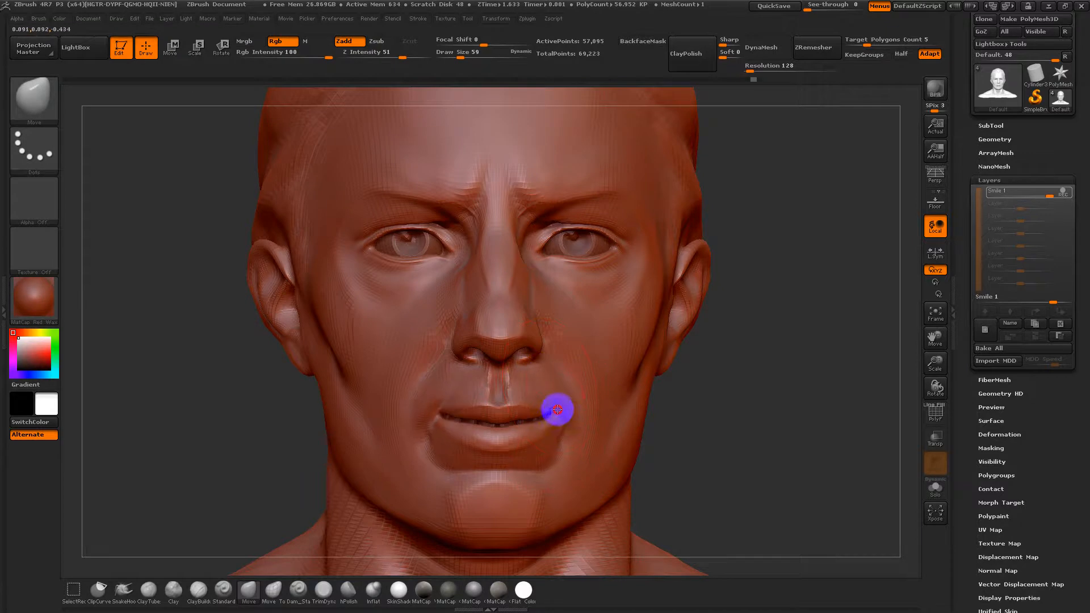
key(ctrl+z)
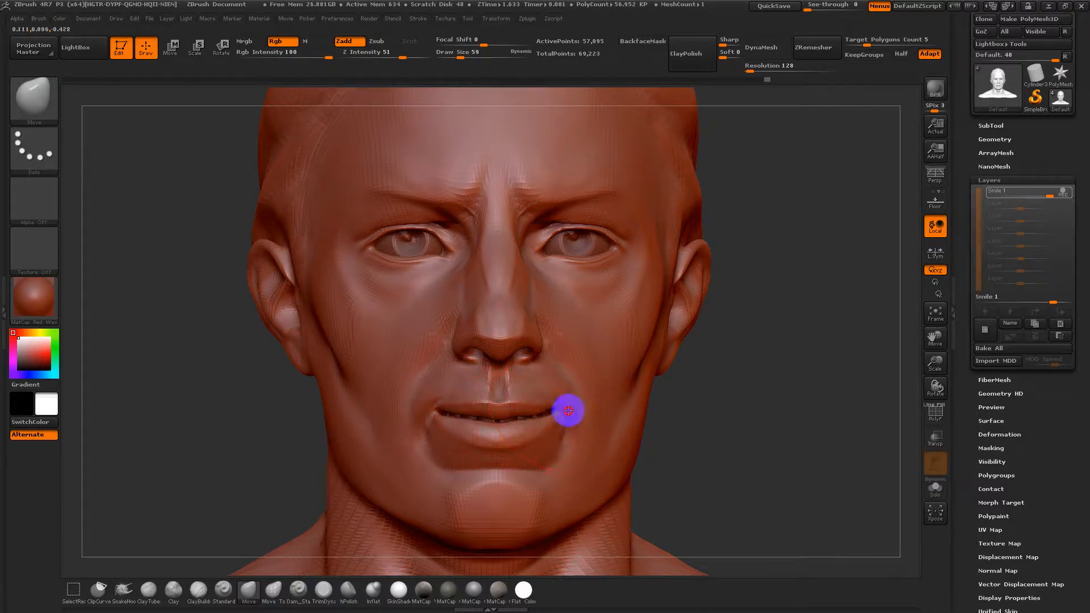
Widen the smile by moving the mouth corners outward and back toward the cheeks, and adjust the lower lip.
mouse_move(598, 400)
mouse_down()
mouse_move(506, 424)
mouse_move(435, 410)
mouse_up()
drag(687, 460, 785, 460)
drag(437, 412, 425, 411)
mouse_move(518, 430)
mouse_down()
mouse_move(543, 430)
mouse_move(492, 436)
mouse_move(428, 414)
mouse_up()
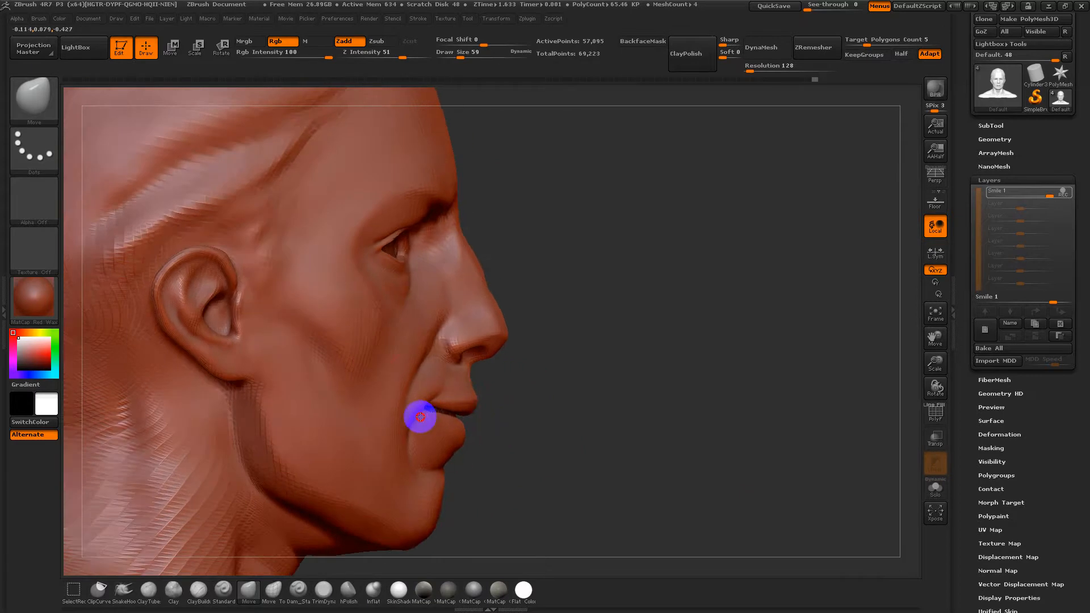
drag(508, 428, 434, 406)
drag(640, 441, 674, 442)
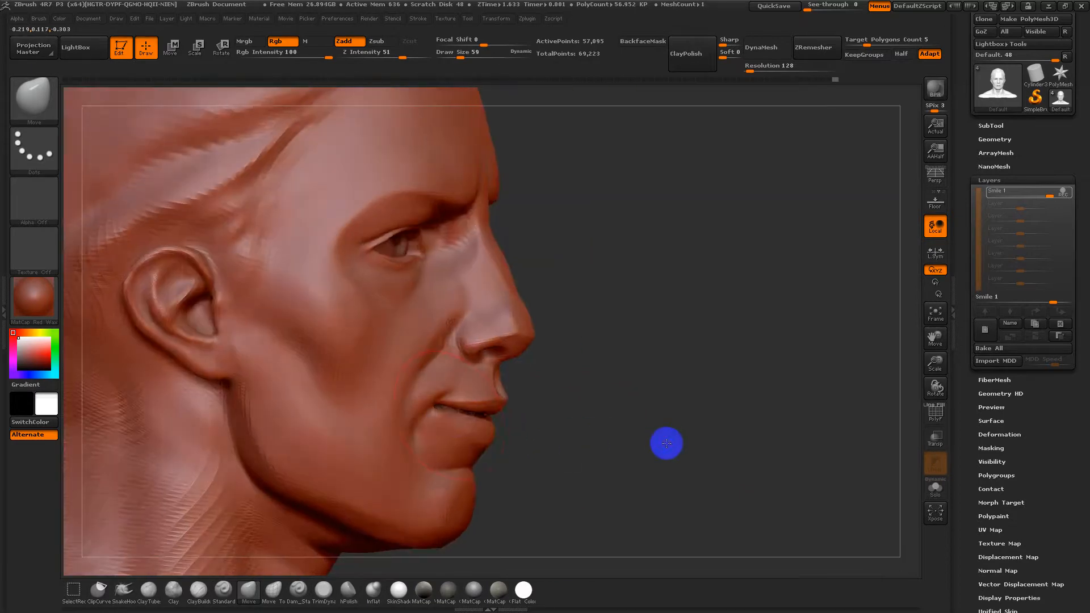
drag(507, 423, 494, 428)
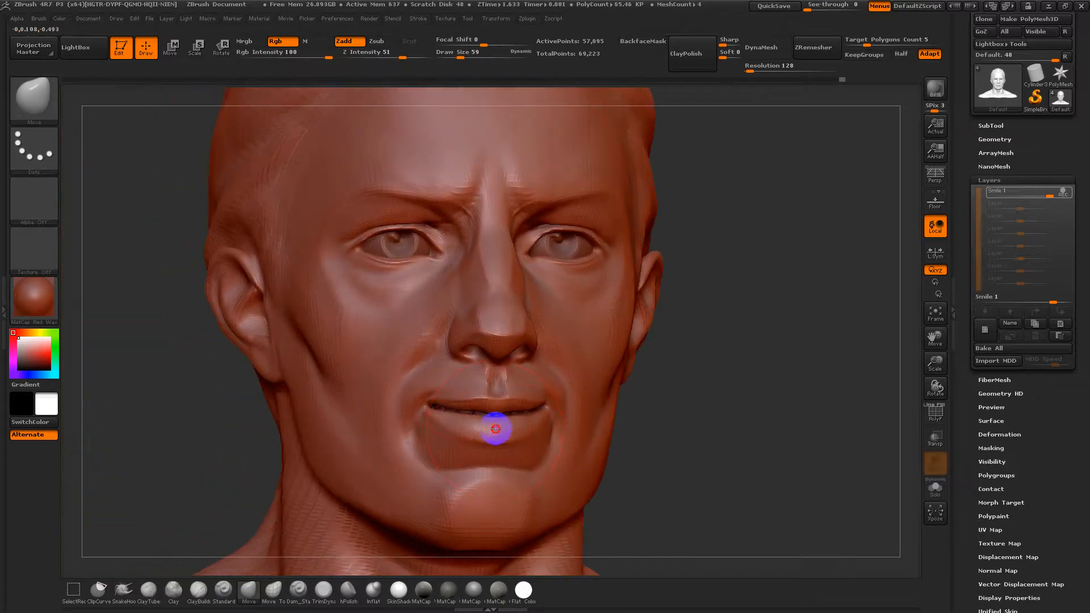
Preview the sculpted expression from an angled view by scrubbing the intensity of the Smile layer.
drag(602, 435, 746, 410)
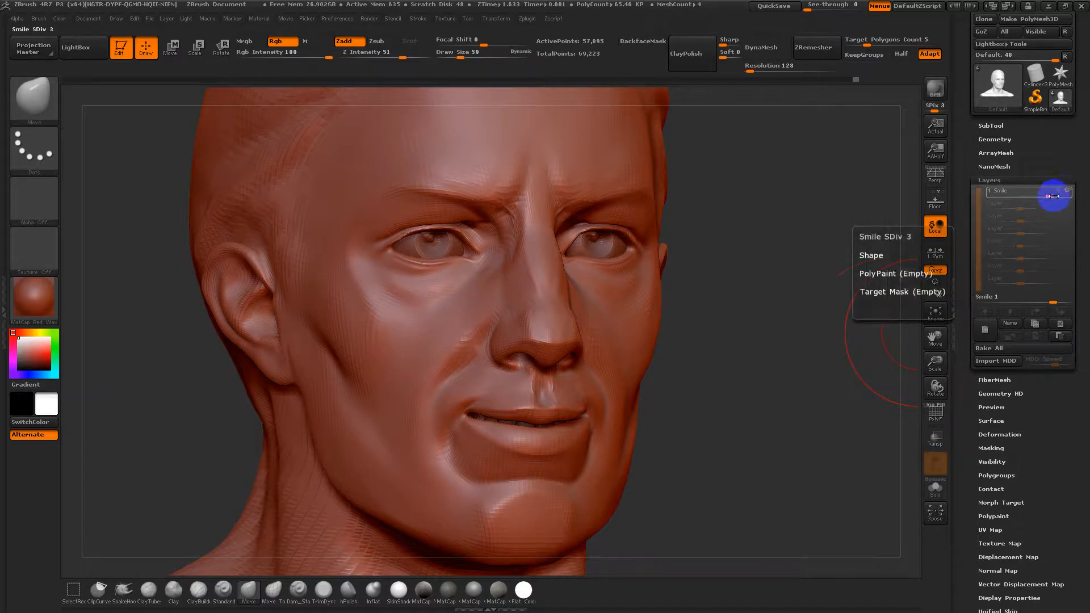
mouse_move(1047, 194)
mouse_down()
mouse_move(1010, 195)
mouse_move(1063, 196)
mouse_move(1010, 195)
mouse_move(1053, 194)
mouse_up()
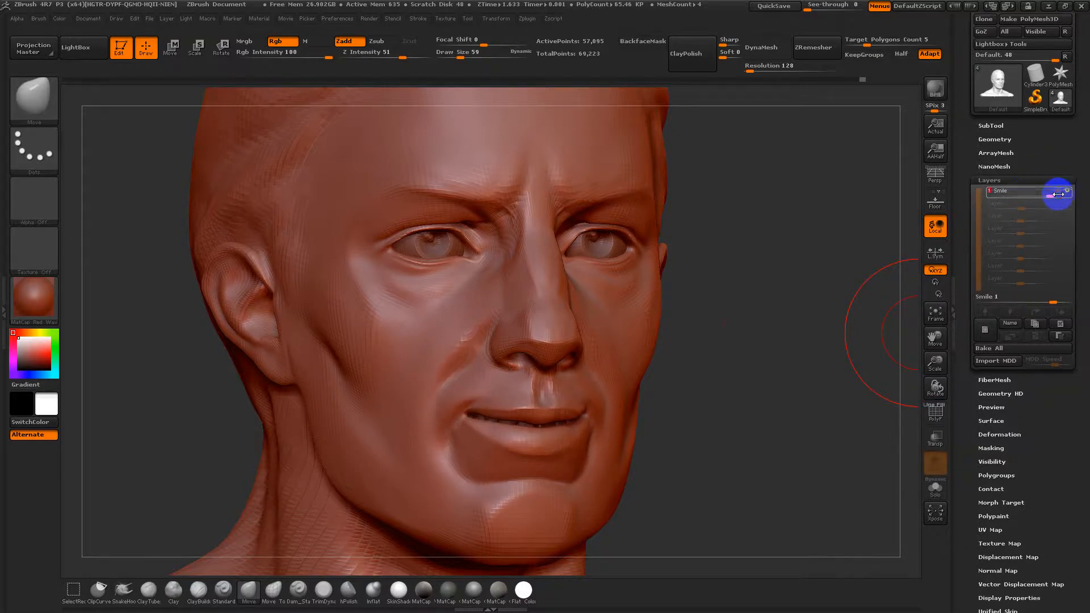
drag(786, 348, 789, 372)
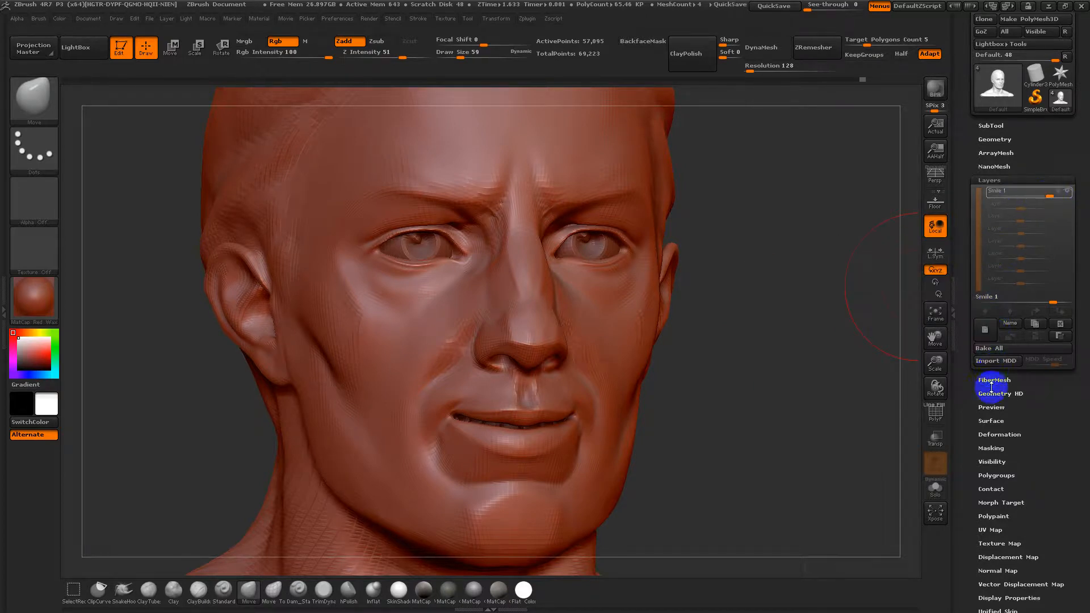
Delete the head's existing morph target.
drag(971, 469, 971, 418)
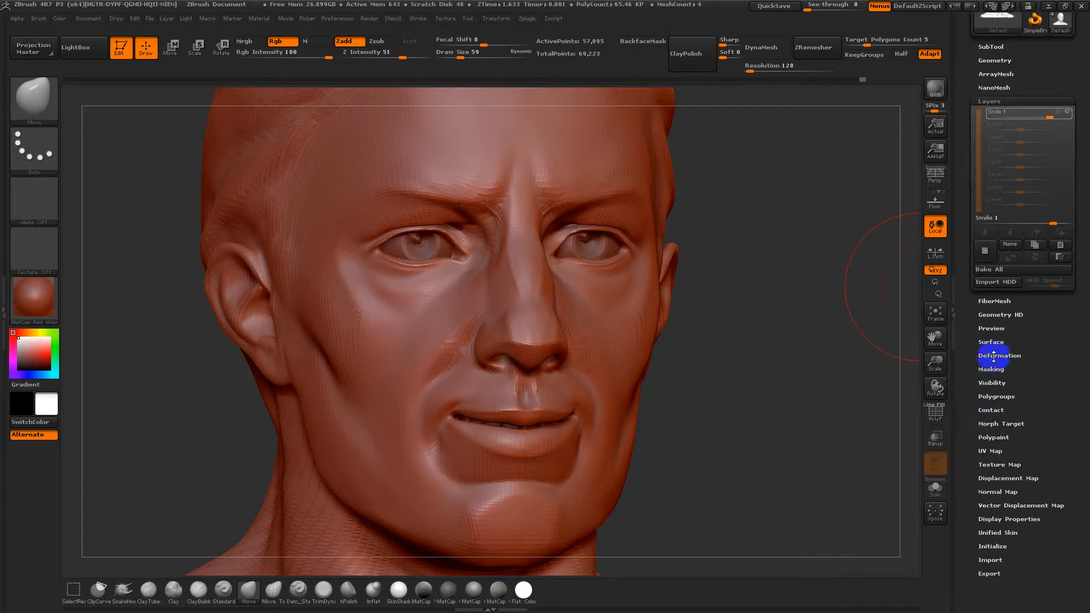
click(992, 423)
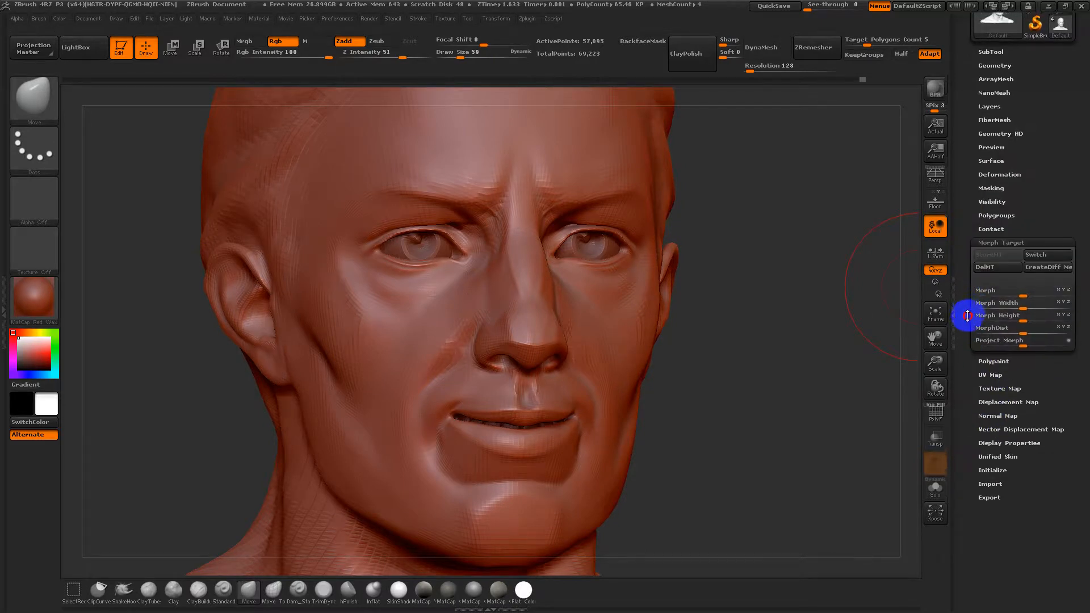
scroll(977, 301, up, 1)
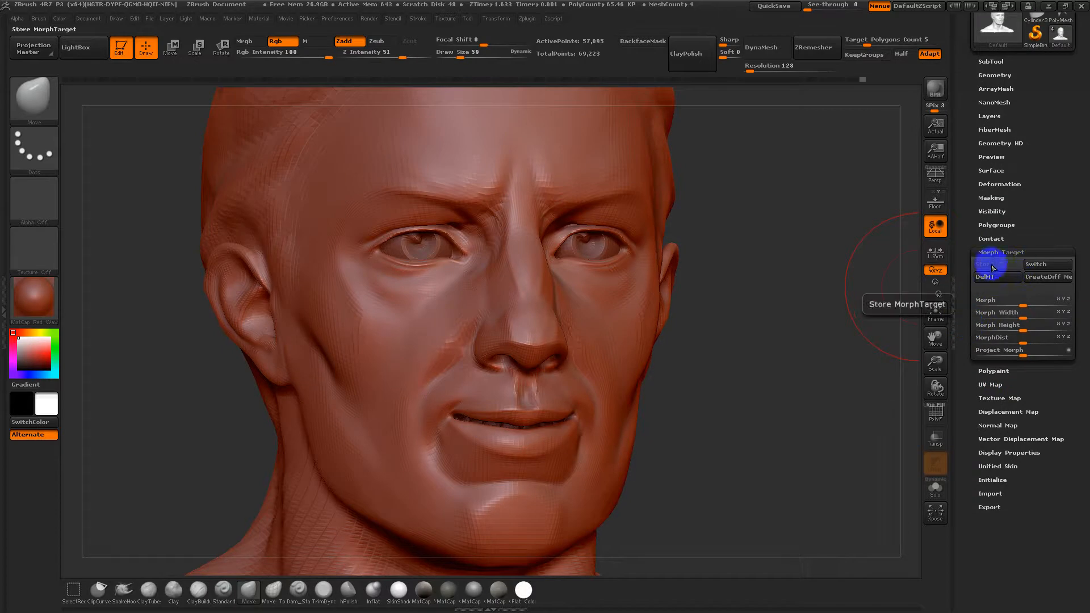
click(1010, 278)
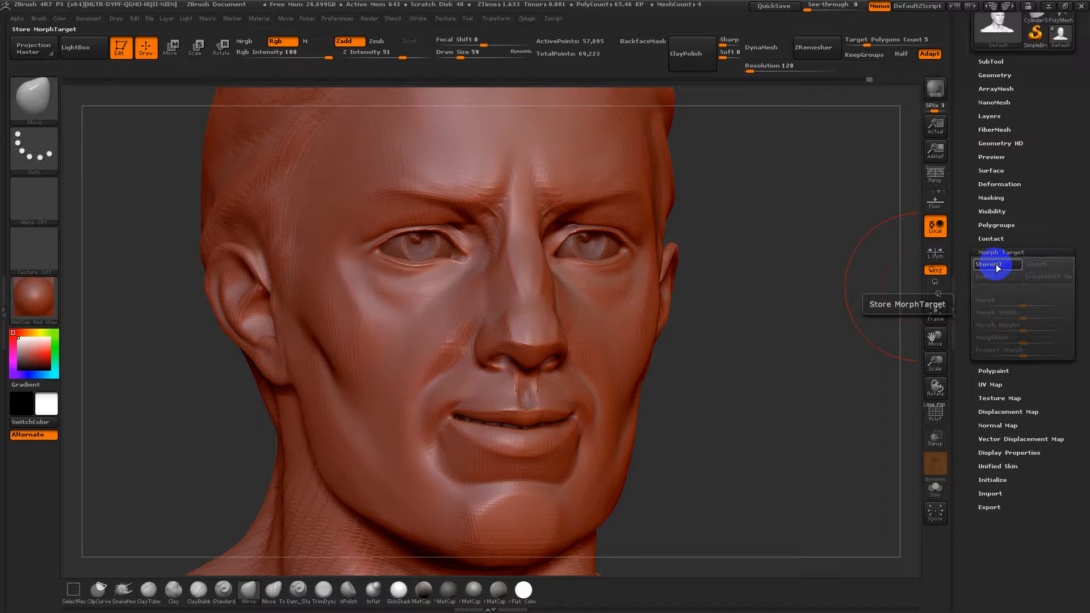
Check the Smile layer and store the smiling head shape as a new morph target.
click(990, 116)
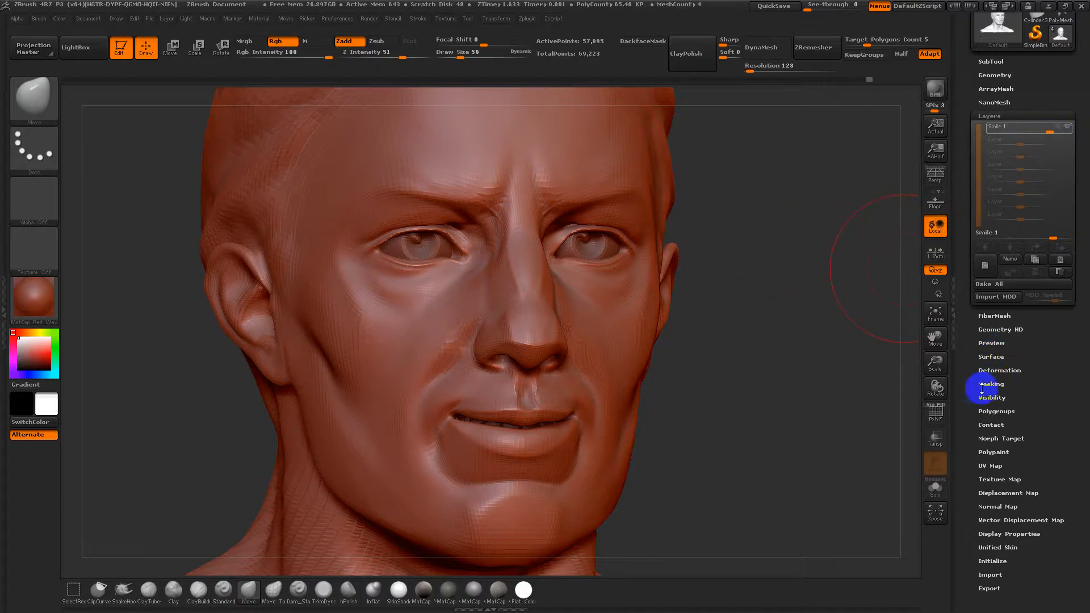
click(993, 438)
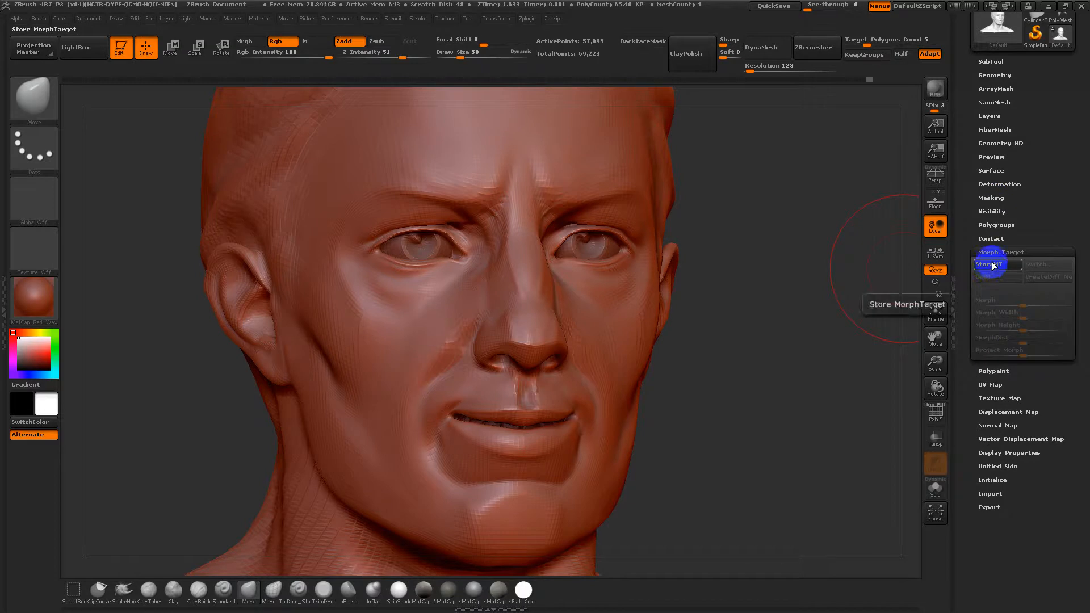
click(992, 265)
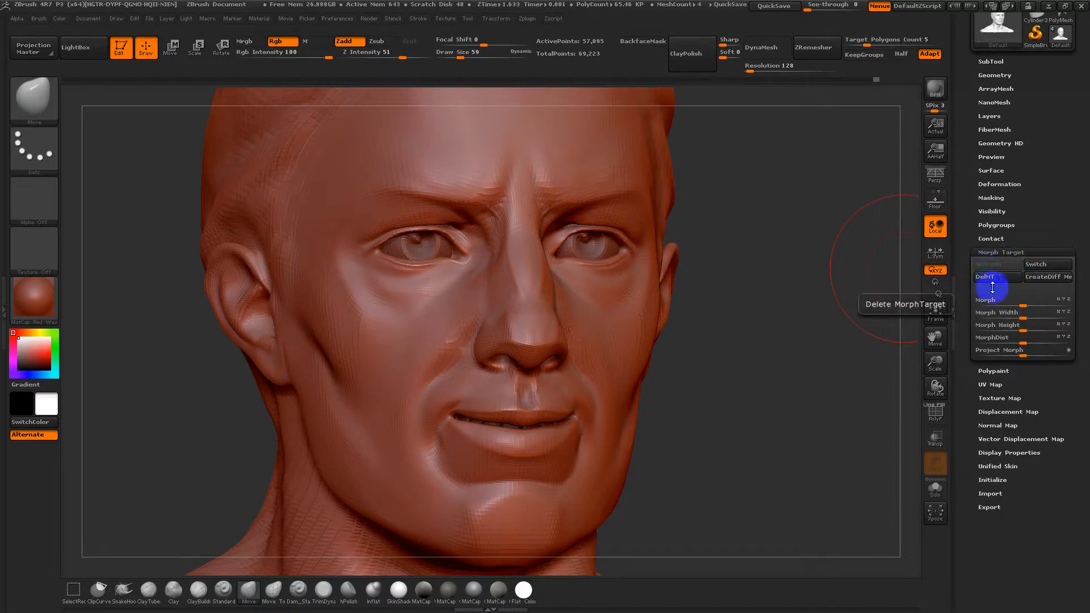
scroll(979, 267, up, 4)
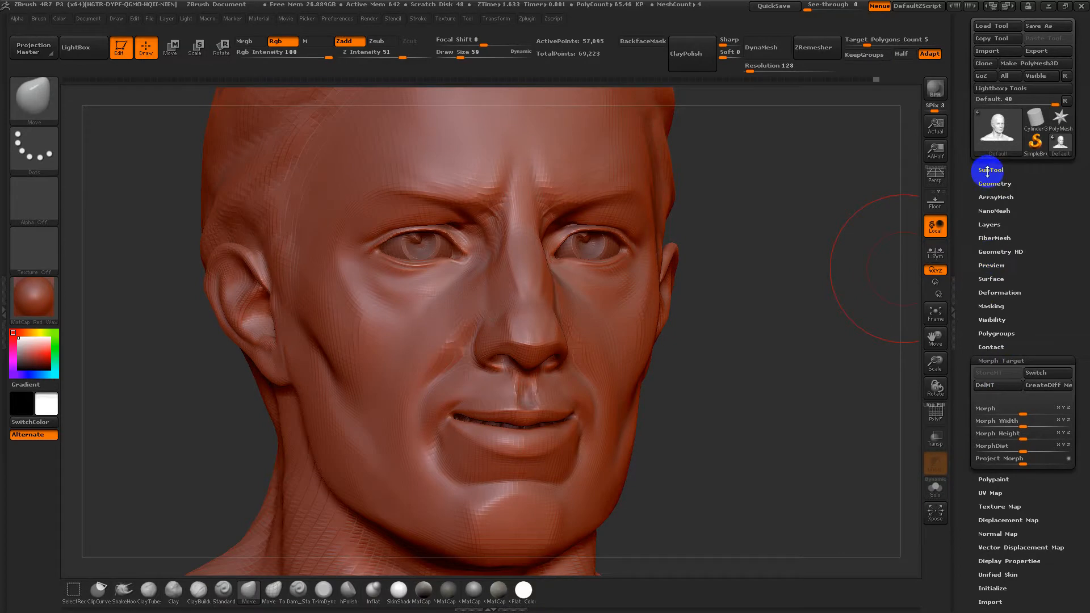
Set the Smile layer's intensity to 0 and add a new sculpting layer.
click(989, 224)
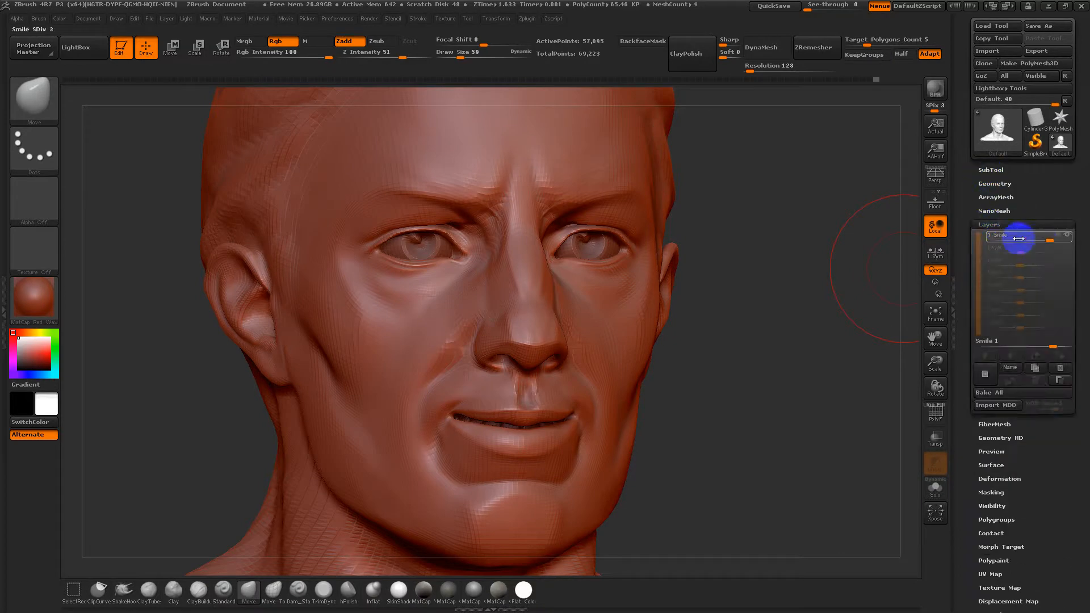
drag(1044, 239, 1018, 240)
click(992, 370)
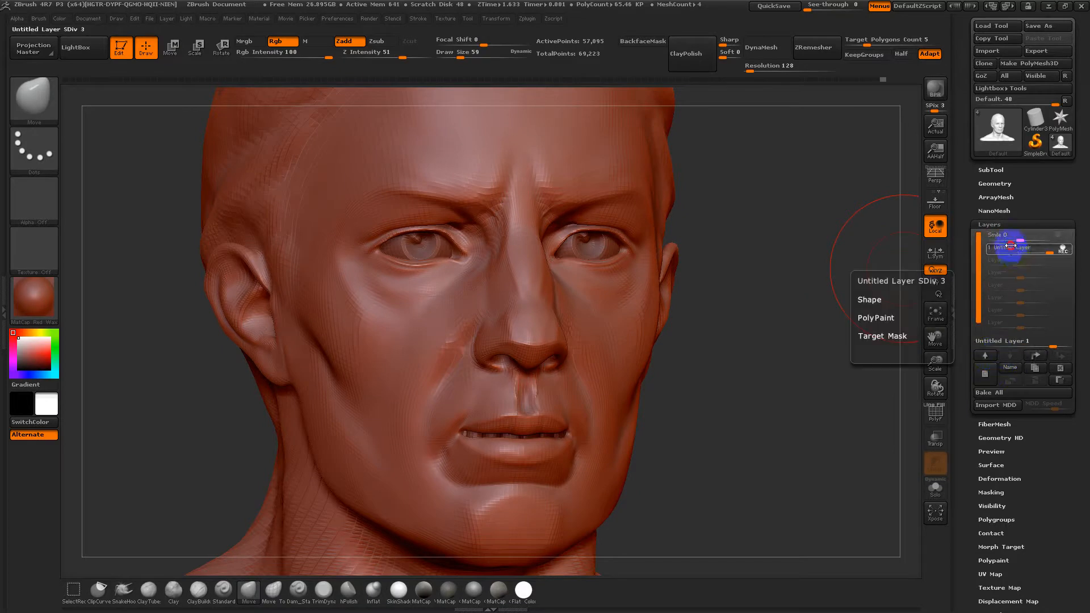
Rename the new untitled layer as Smile Left.
click(1005, 251)
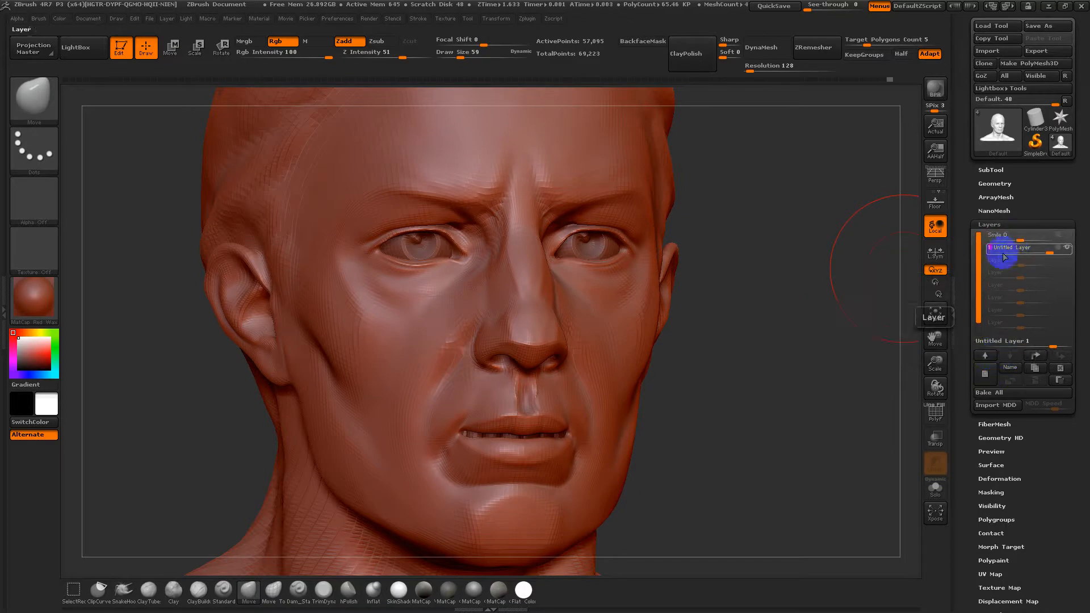
click(1010, 368)
text(Smile )
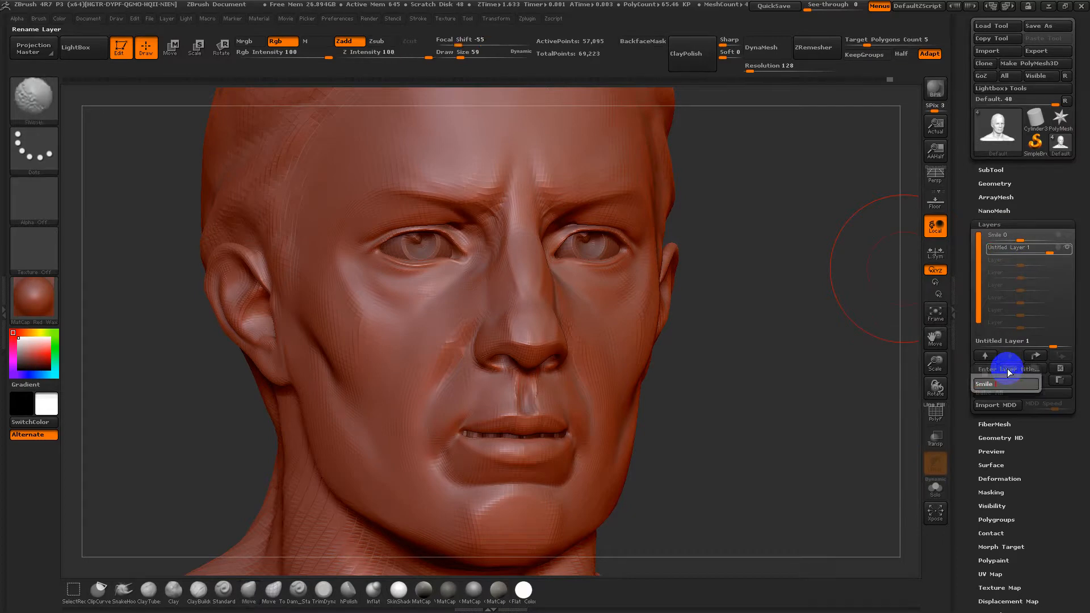
text(Left)
key(Return)
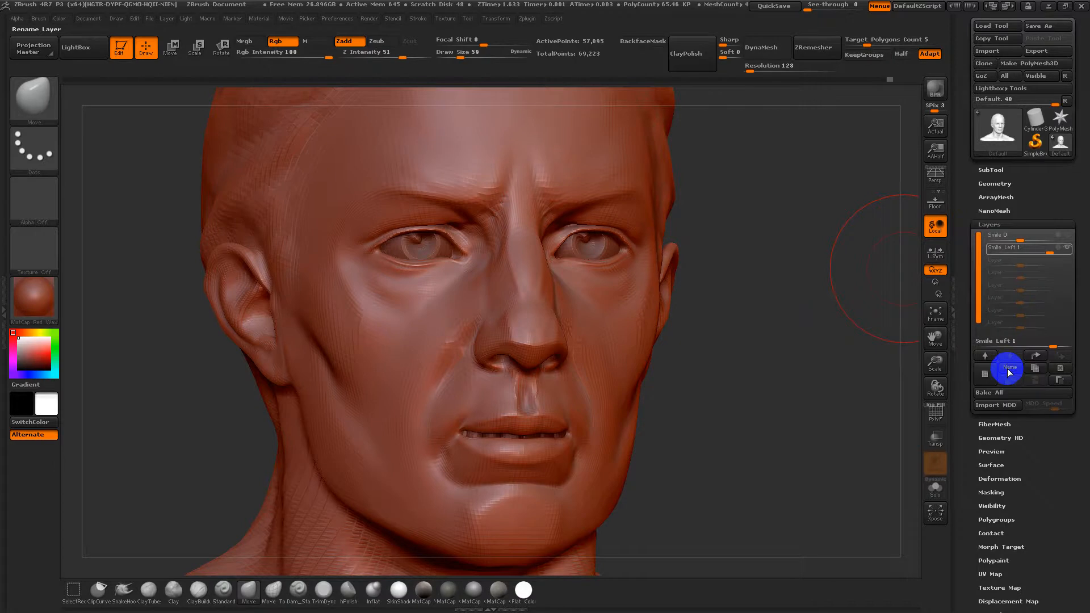
Align the head to a straight front view and choose the Morph brush.
shift+drag(825, 375, 793, 375)
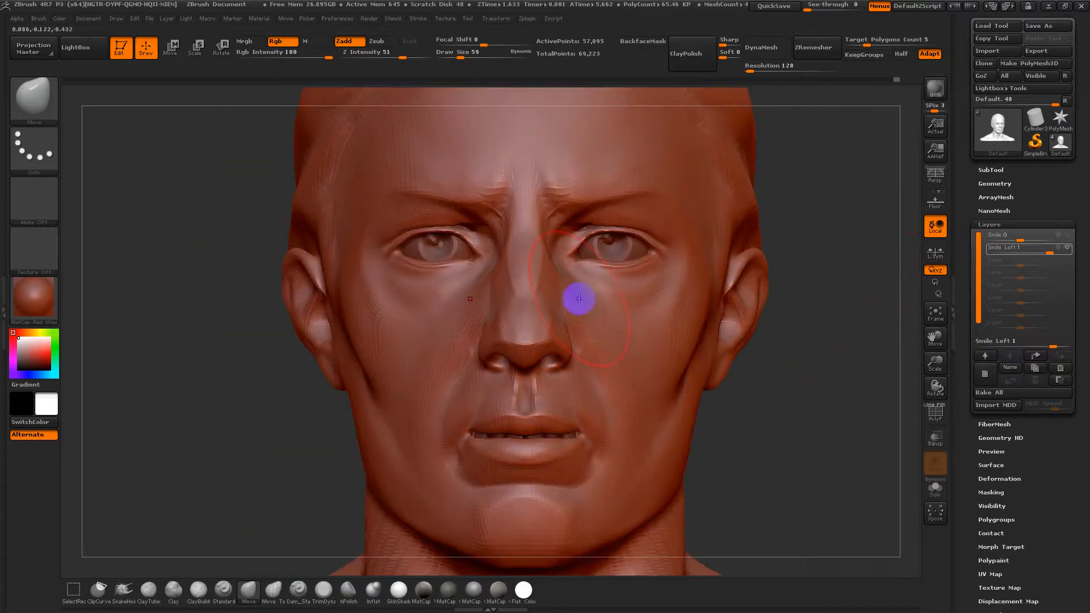
click(51, 106)
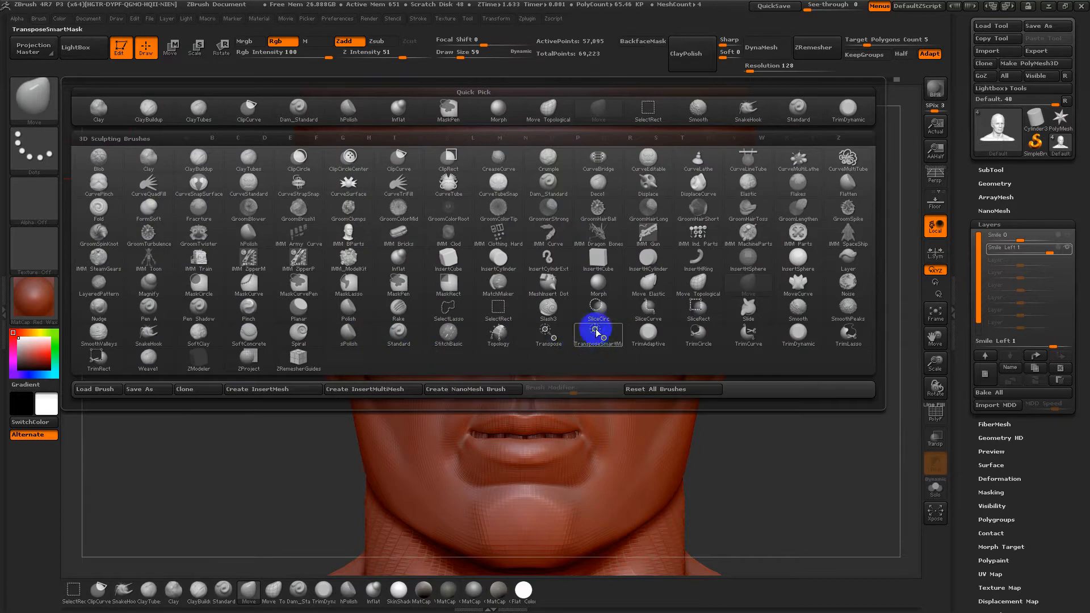
key(m)
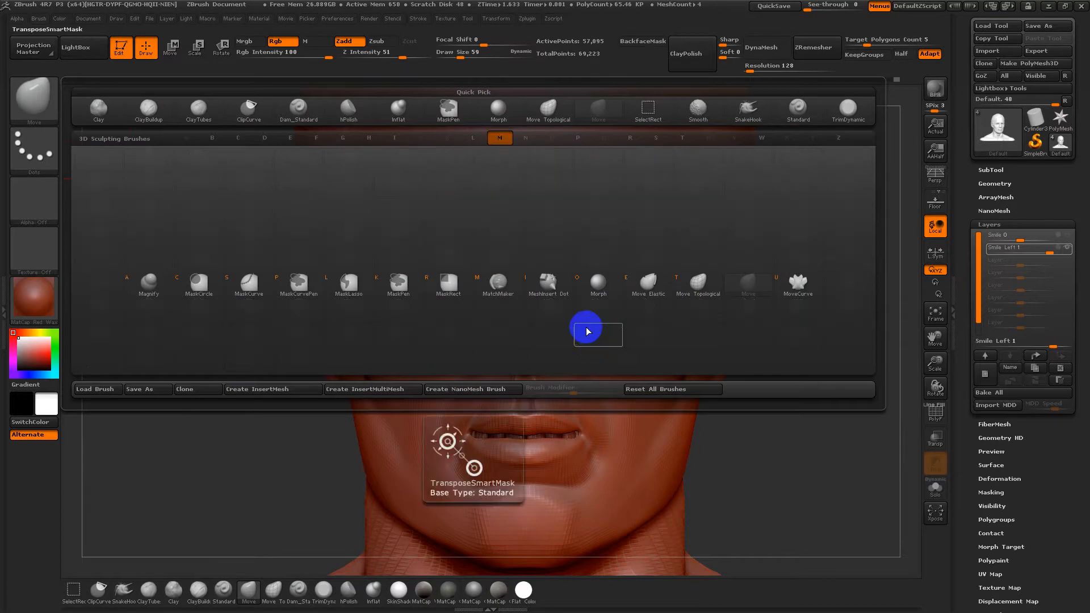
click(593, 283)
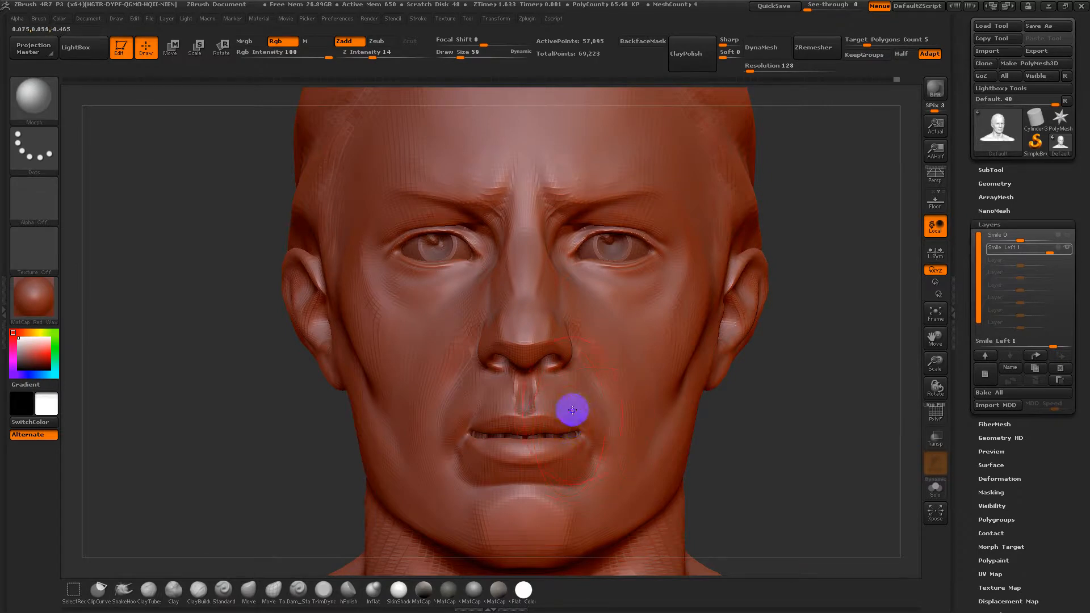
Turn on recording for the Smile Left layer and brush the stored smile onto the head's left mouth corner.
mouse_move(609, 401)
mouse_down()
mouse_move(591, 426)
mouse_move(596, 403)
mouse_move(564, 420)
mouse_move(560, 436)
mouse_move(562, 419)
mouse_move(598, 406)
mouse_move(570, 420)
mouse_up()
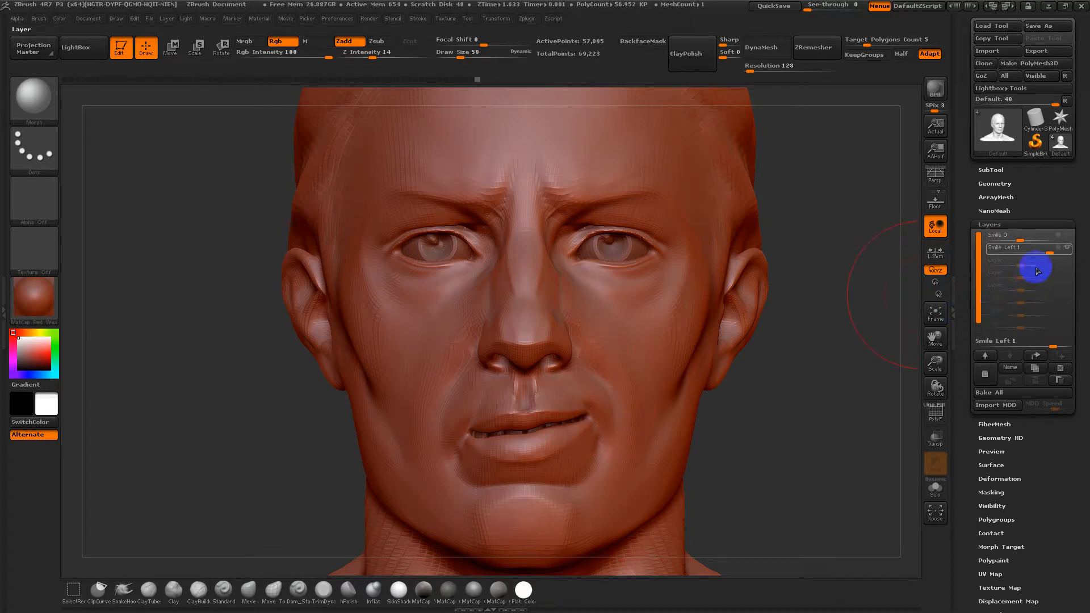
mouse_move(1046, 247)
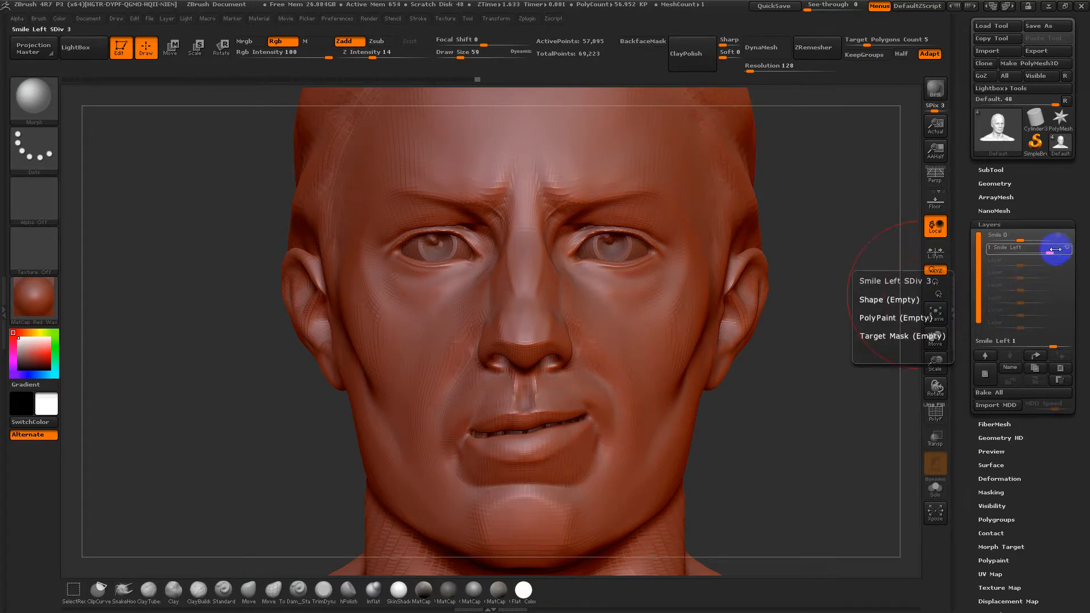
mouse_move(1050, 251)
mouse_down()
mouse_move(1020, 251)
mouse_move(1059, 251)
mouse_up()
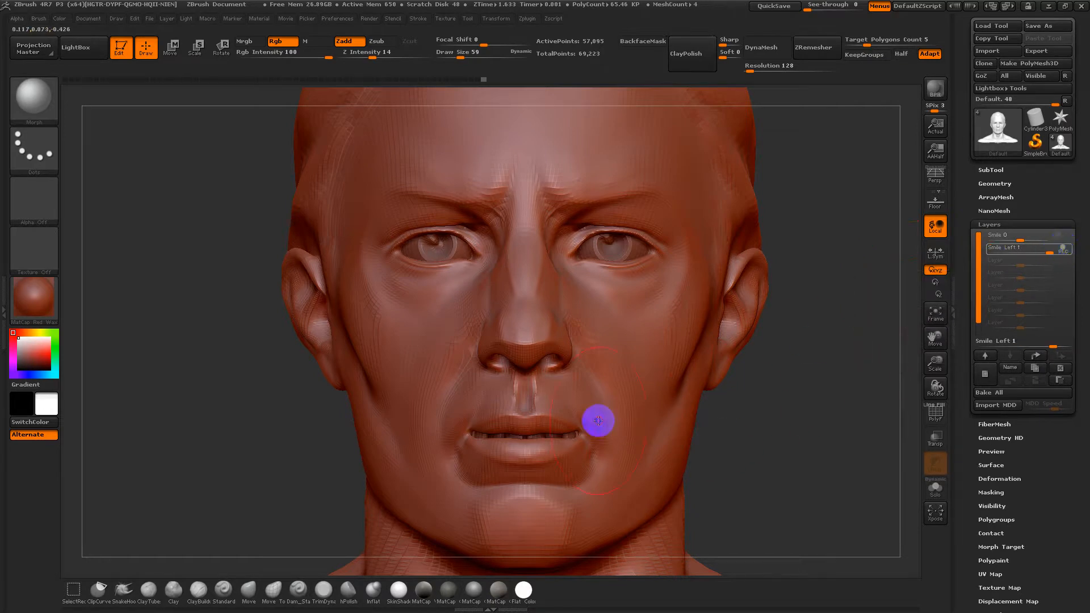
mouse_move(603, 414)
mouse_down()
mouse_move(547, 424)
mouse_move(579, 429)
mouse_move(601, 416)
mouse_move(593, 401)
mouse_up()
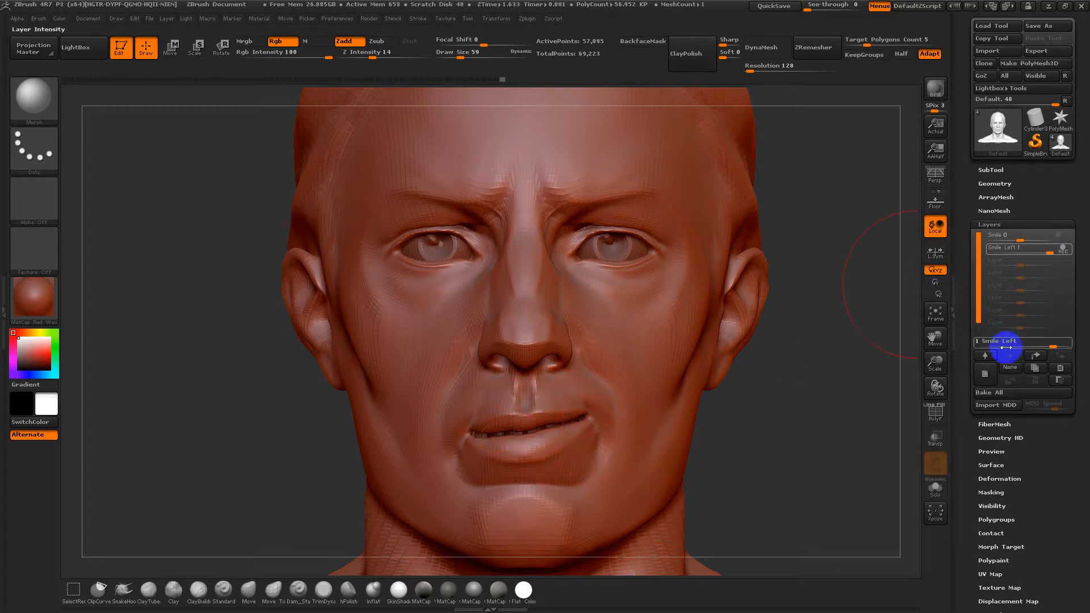
Stop recording on the Smile Left layer and add a new layer named Smile Right.
click(988, 375)
mouse_move(1055, 248)
mouse_down()
mouse_move(1021, 251)
mouse_move(1054, 251)
mouse_up()
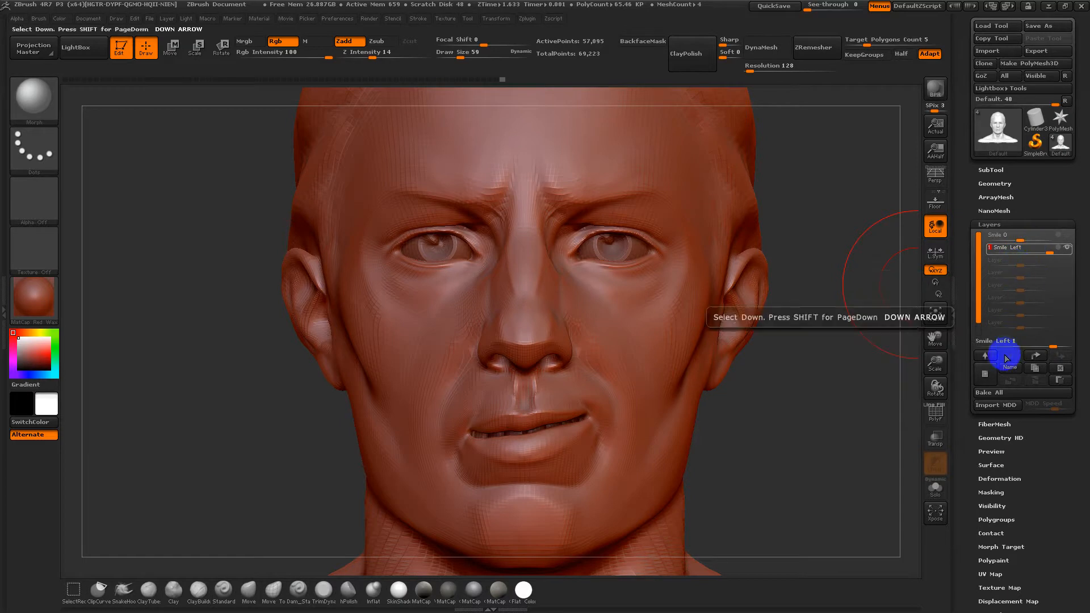
click(988, 378)
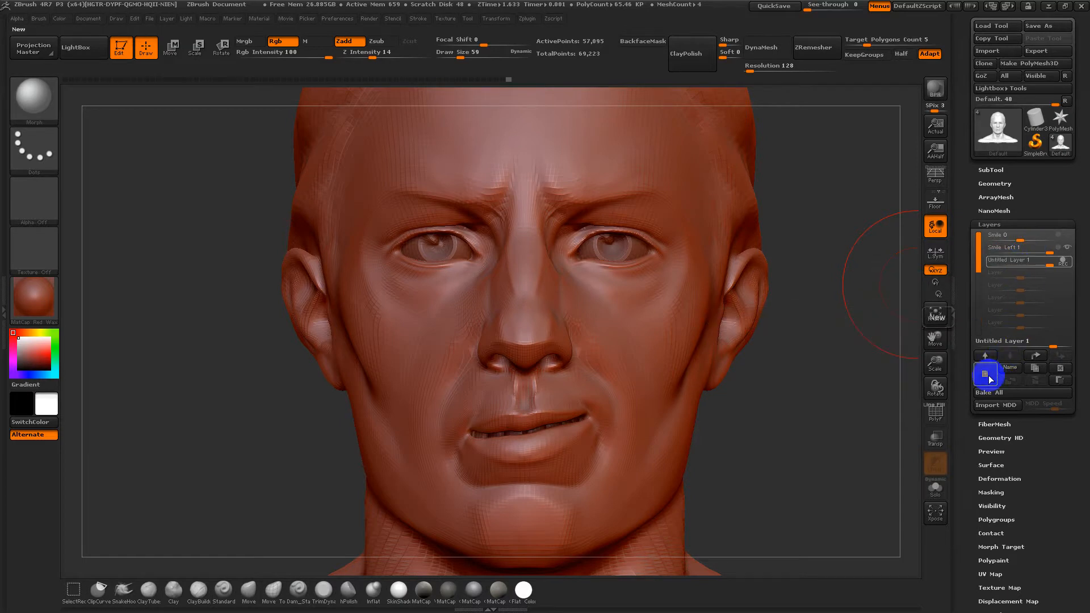
click(1009, 367)
text(Smile Right)
key(Return)
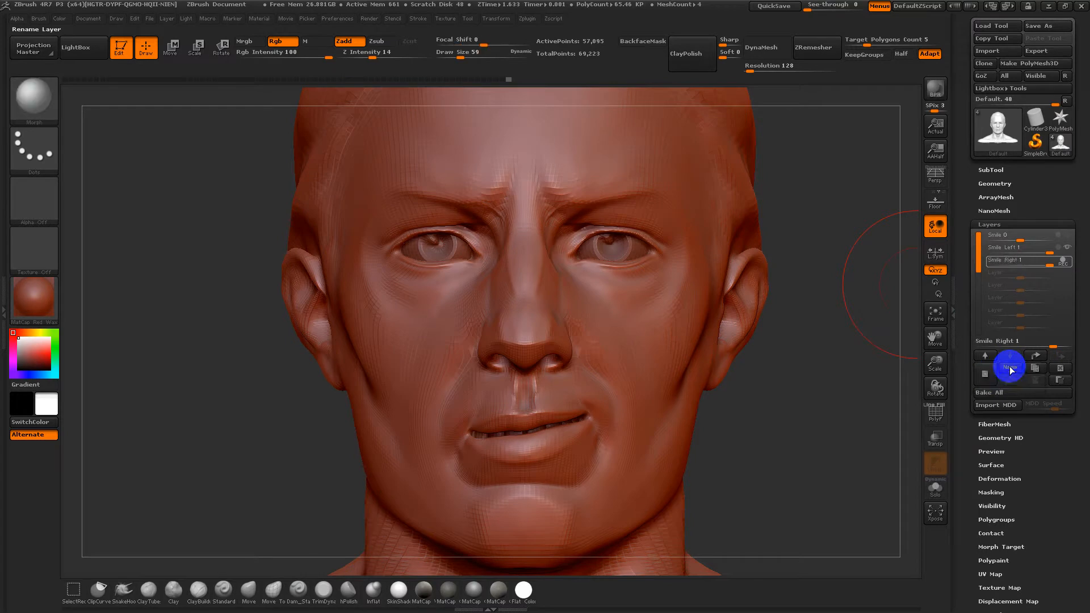
Brush the stored smile onto the head's right mouth corner and stop recording on the Smile Right layer.
mouse_move(481, 449)
mouse_down()
mouse_move(453, 421)
mouse_move(506, 443)
mouse_move(535, 438)
mouse_move(473, 423)
mouse_up()
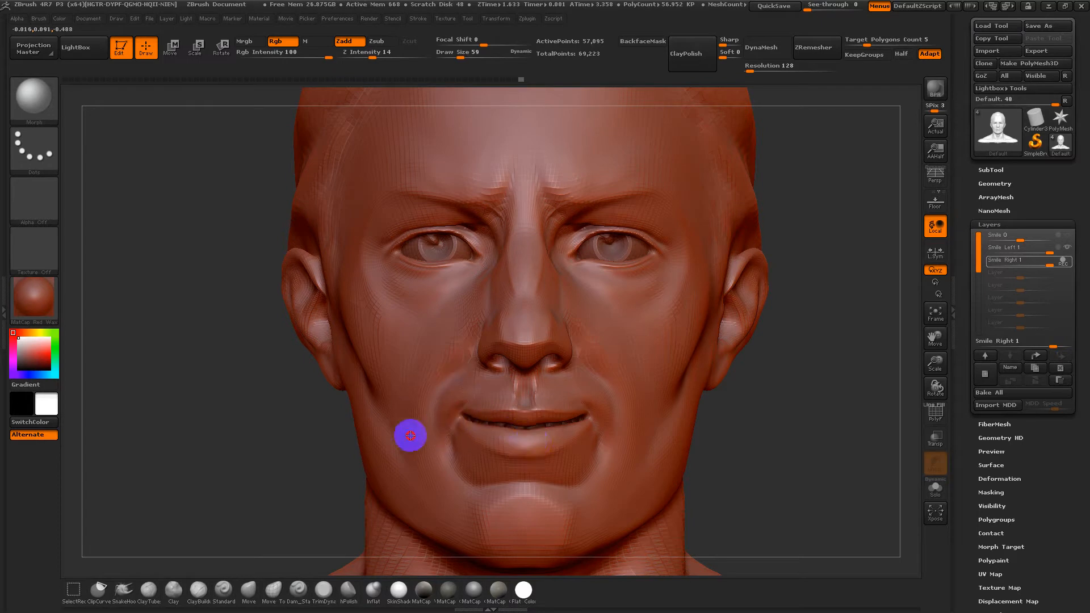
click(1064, 261)
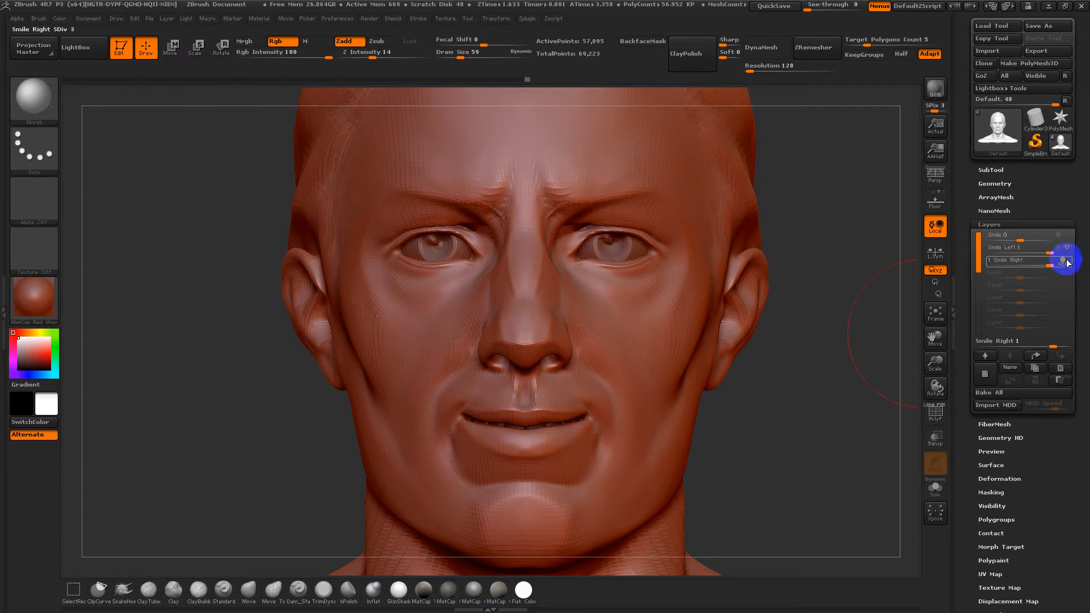
Set the intensities of the Smile Left and Smile Right layers to 0.
drag(1047, 262, 1021, 263)
drag(830, 389, 854, 389)
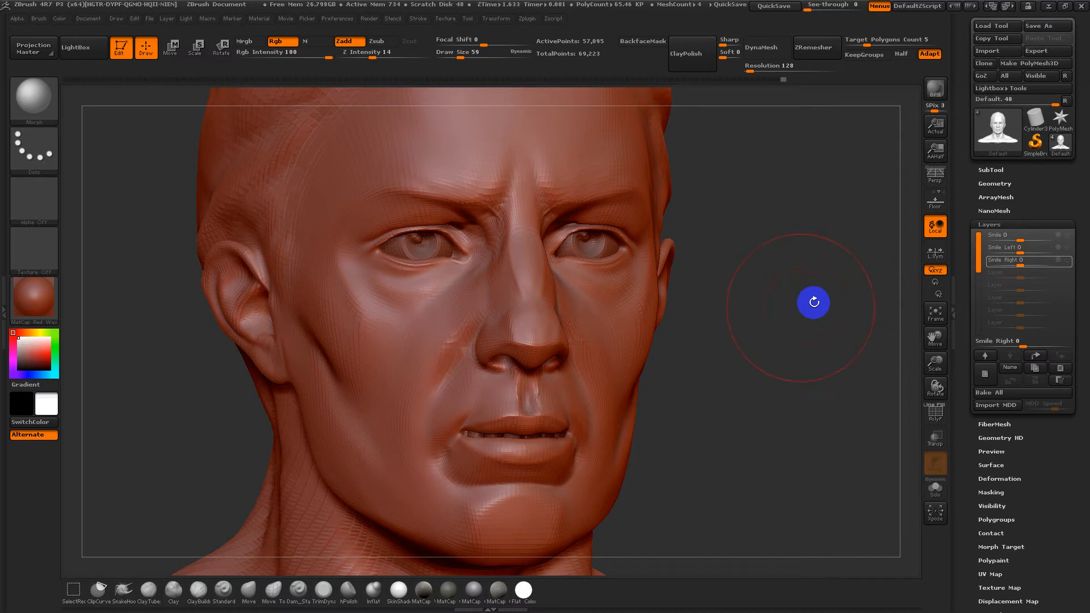
shift+drag(784, 323, 775, 322)
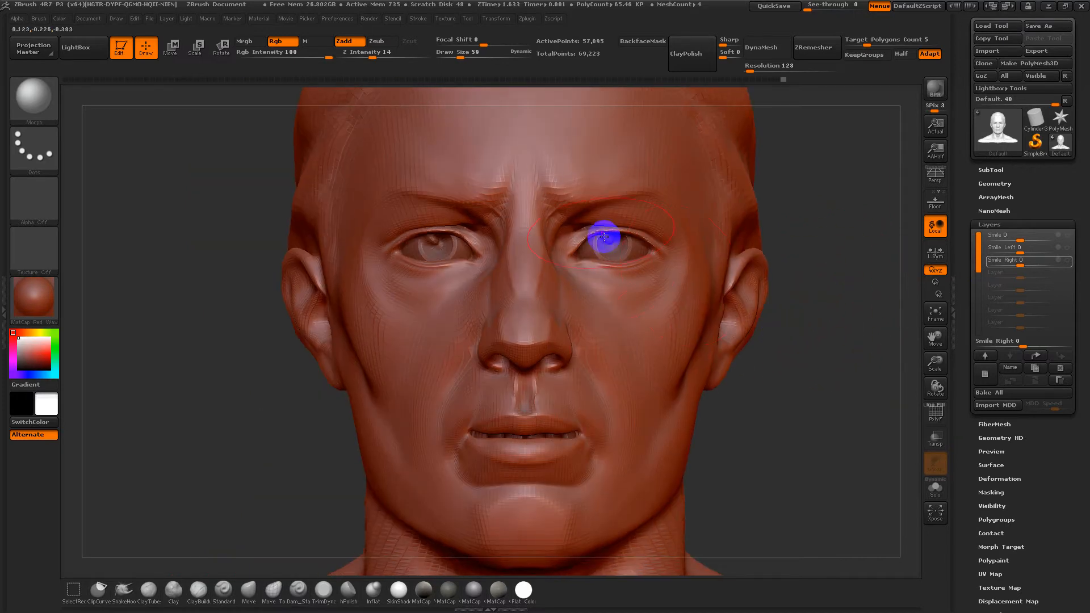